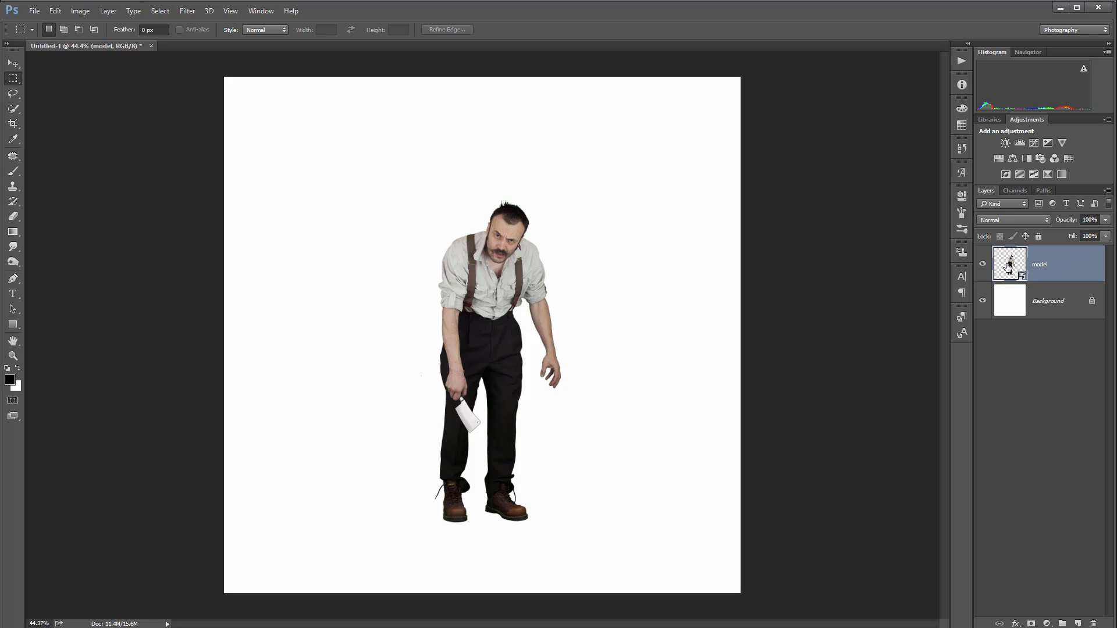
# Load the model layer's outline as a selection and add a new layer named Shadow above it
pyautogui.keyDown('ctrl'); pyautogui.click(1011, 265); pyautogui.keyUp('ctrl')
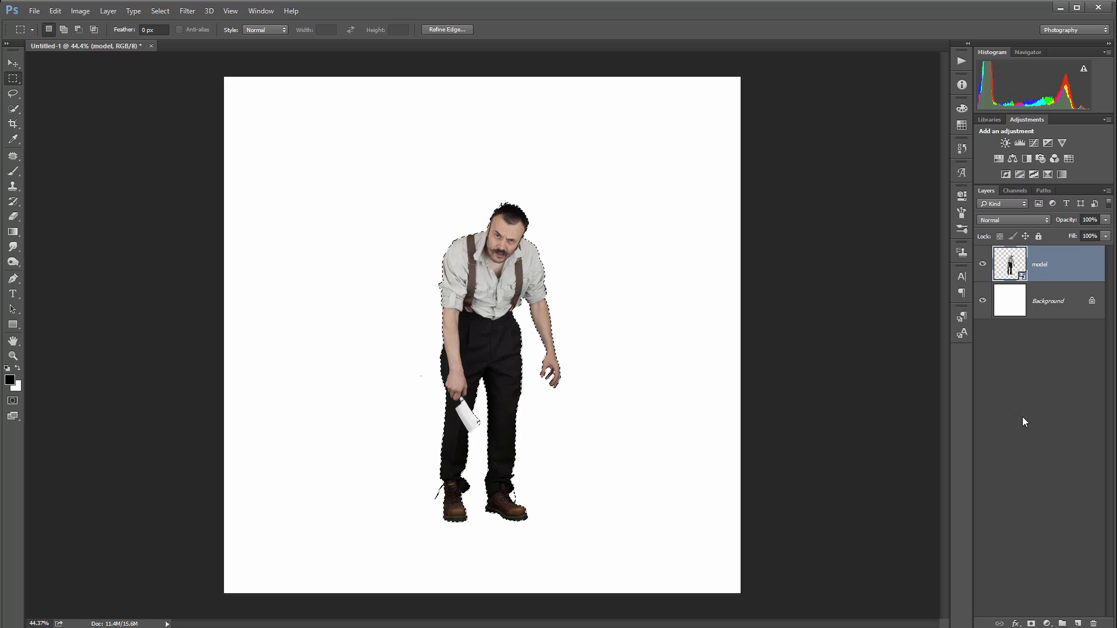
pyautogui.click(1078, 624)
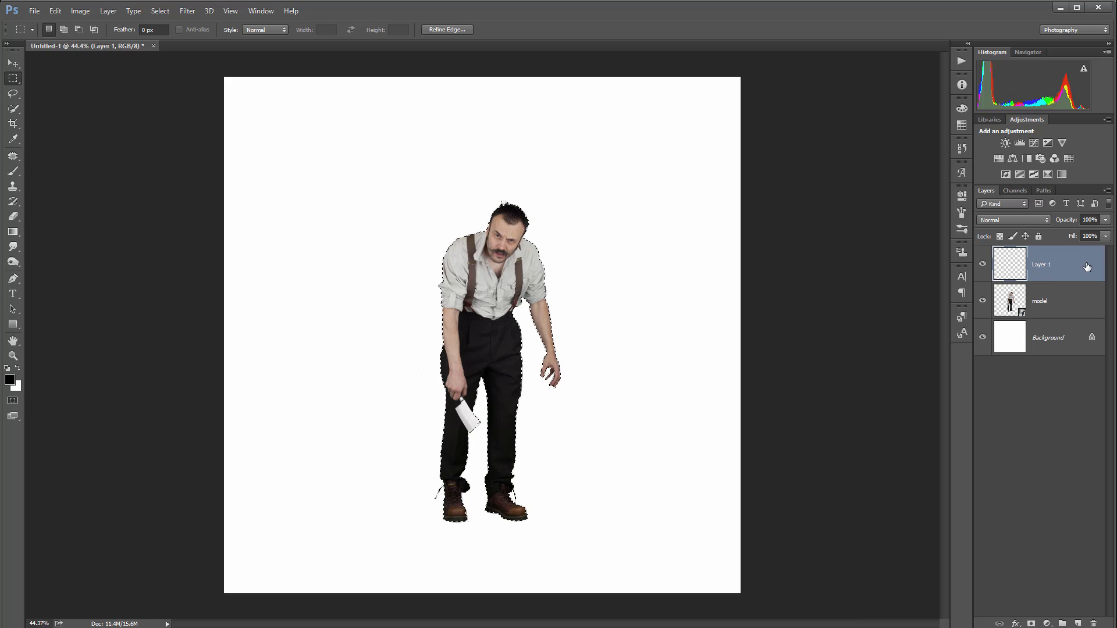
pyautogui.doubleClick(1042, 266)
pyautogui.write('Shap')
pyautogui.write('ow')
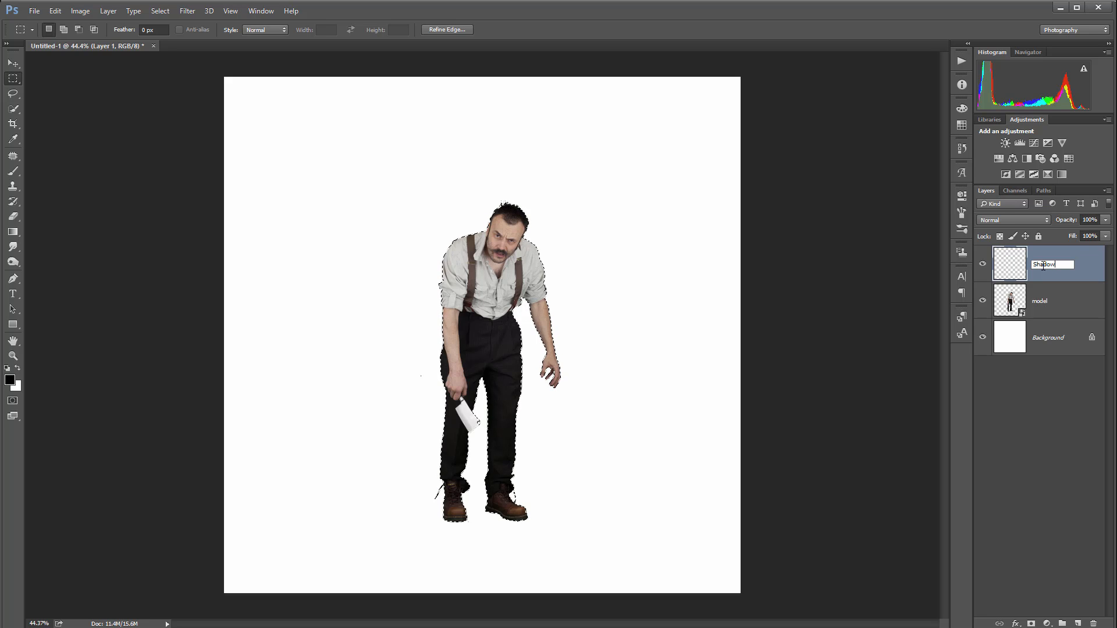
pyautogui.press('Return')
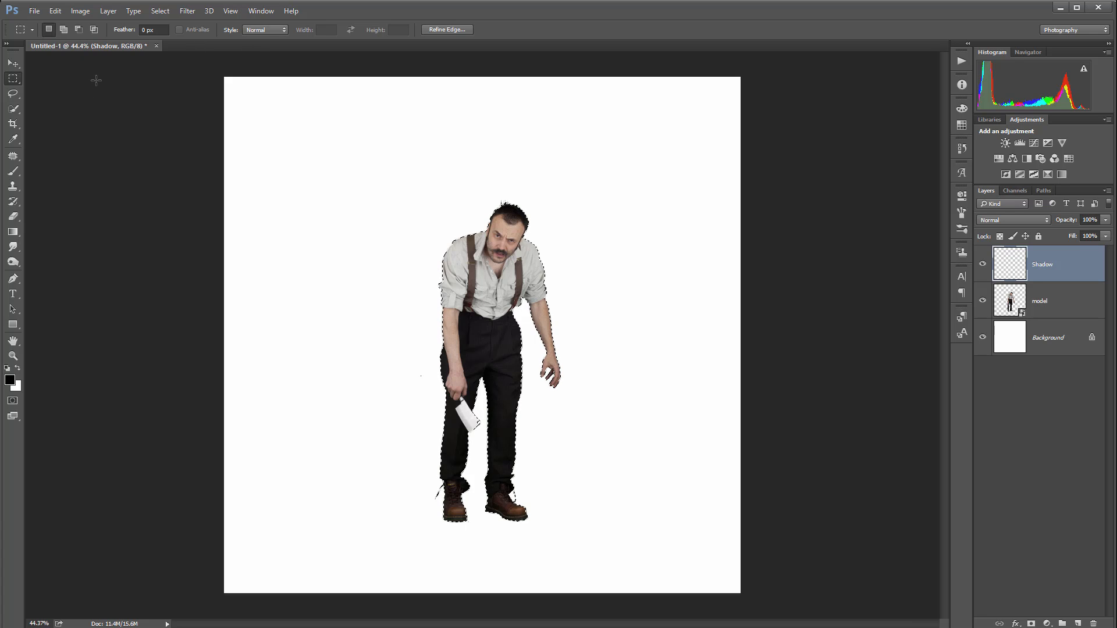
# Fill the selected silhouette with the black foreground color on the Shadow layer
pyautogui.hotkey('ctrl', 'BackSpace')
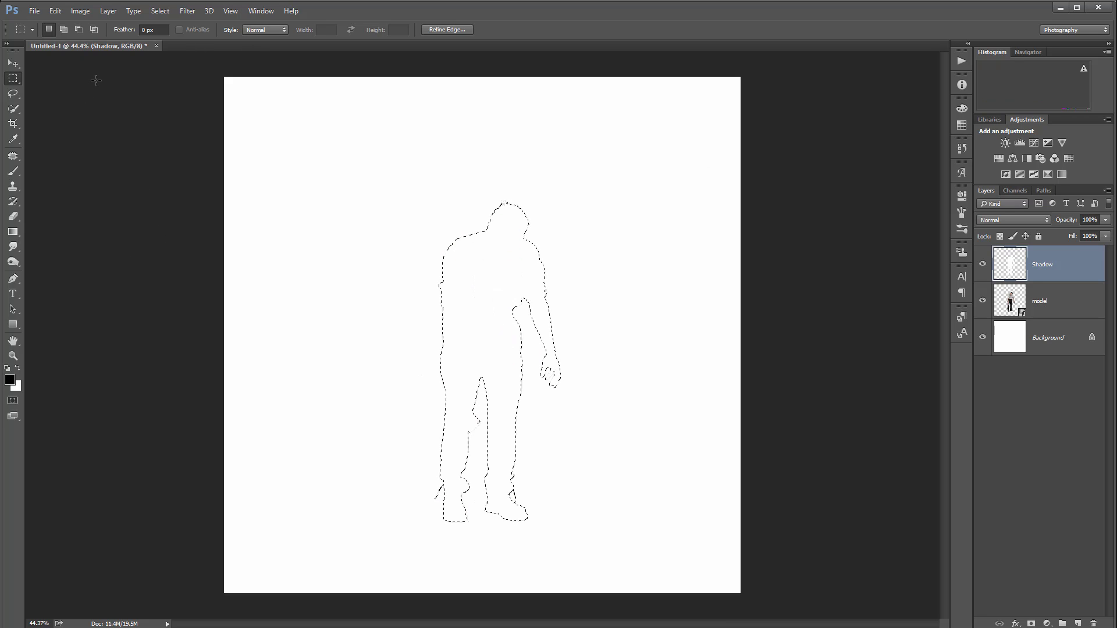
pyautogui.hotkey('alt', 'BackSpace')
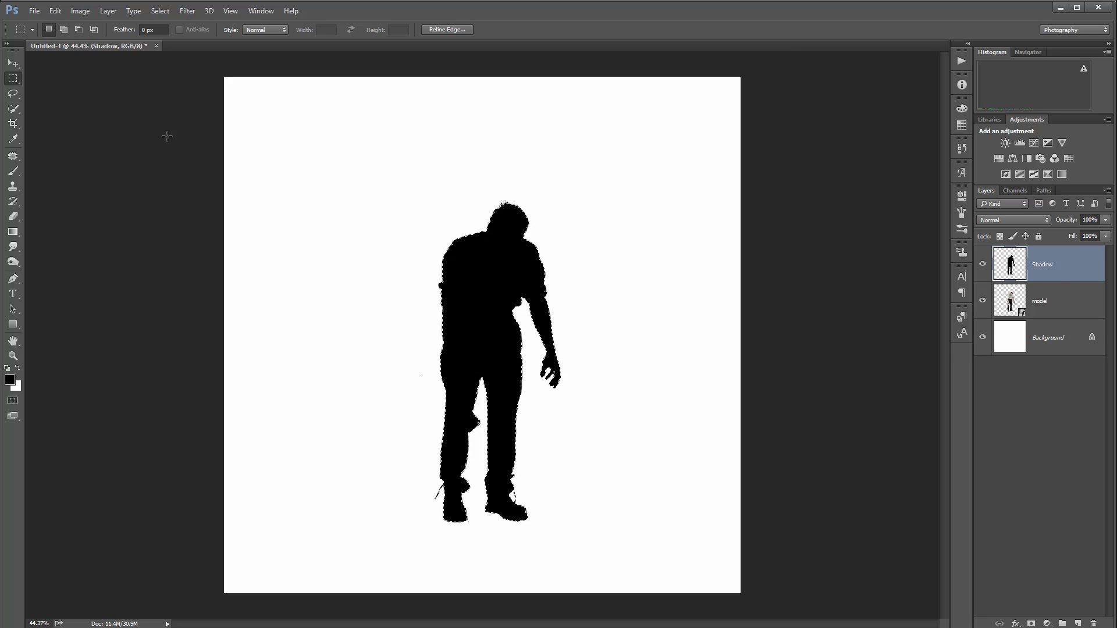
pyautogui.click(61, 12)
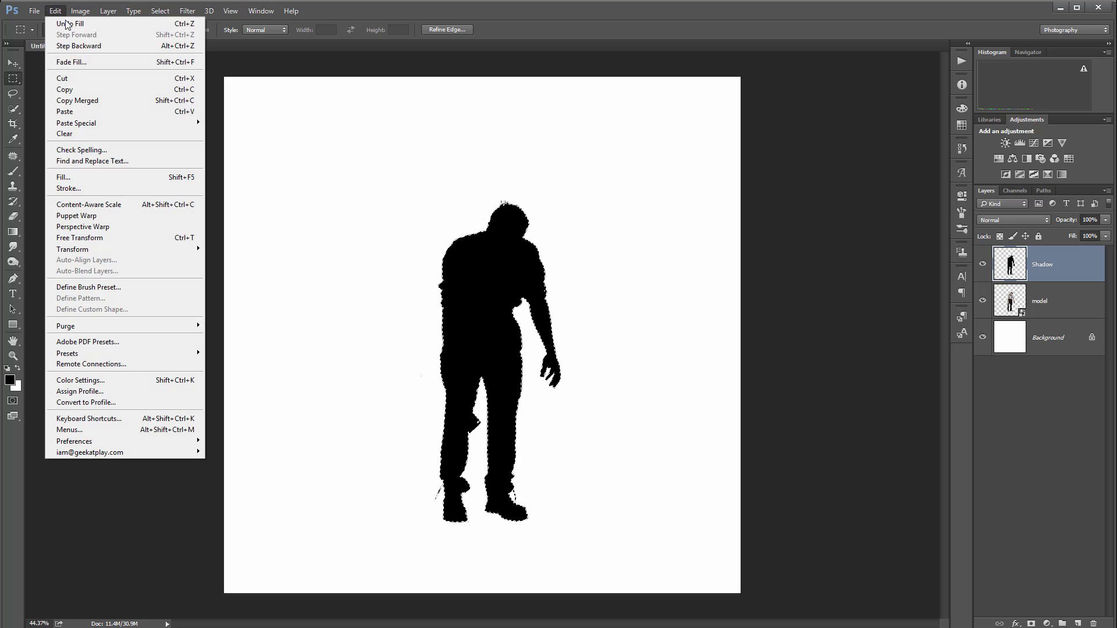
pyautogui.click(139, 177)
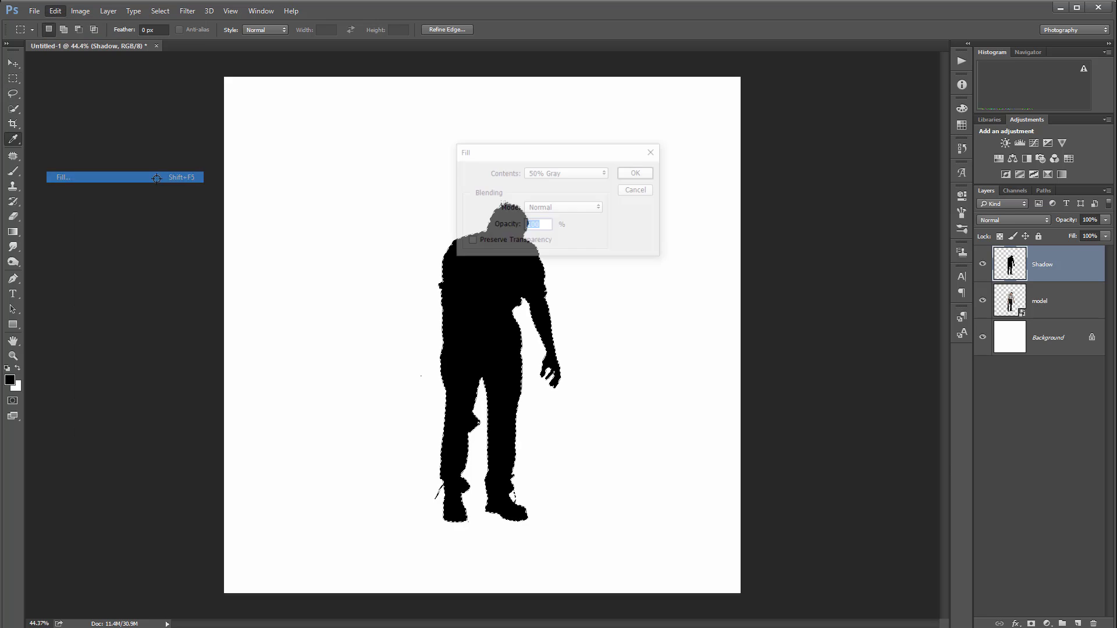
pyautogui.click(576, 173)
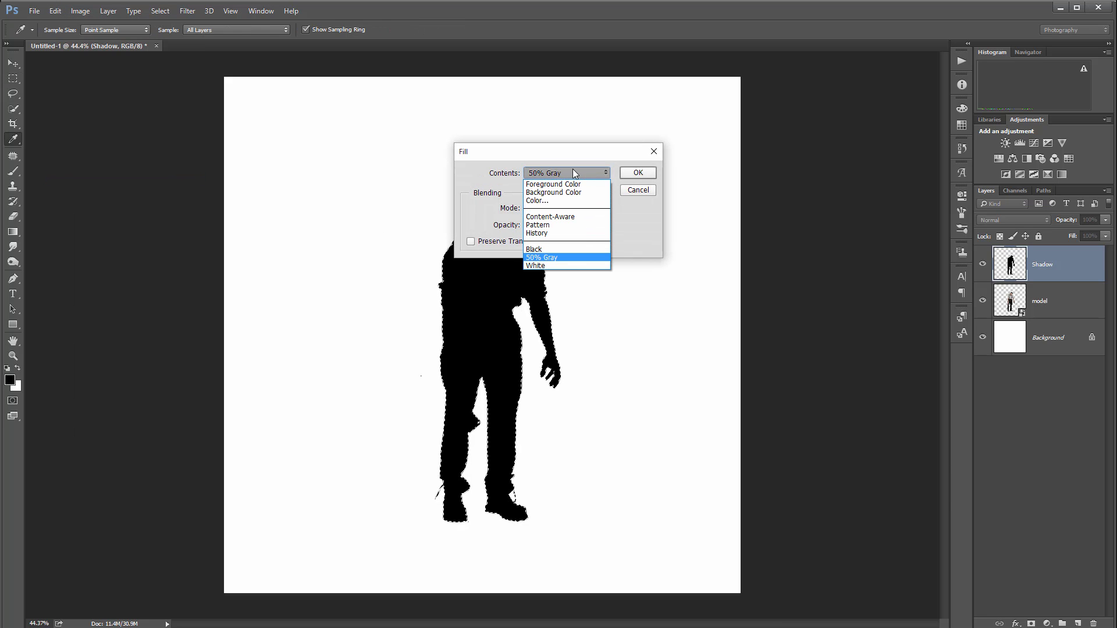
pyautogui.click(585, 250)
pyautogui.click(640, 193)
pyautogui.press('m')
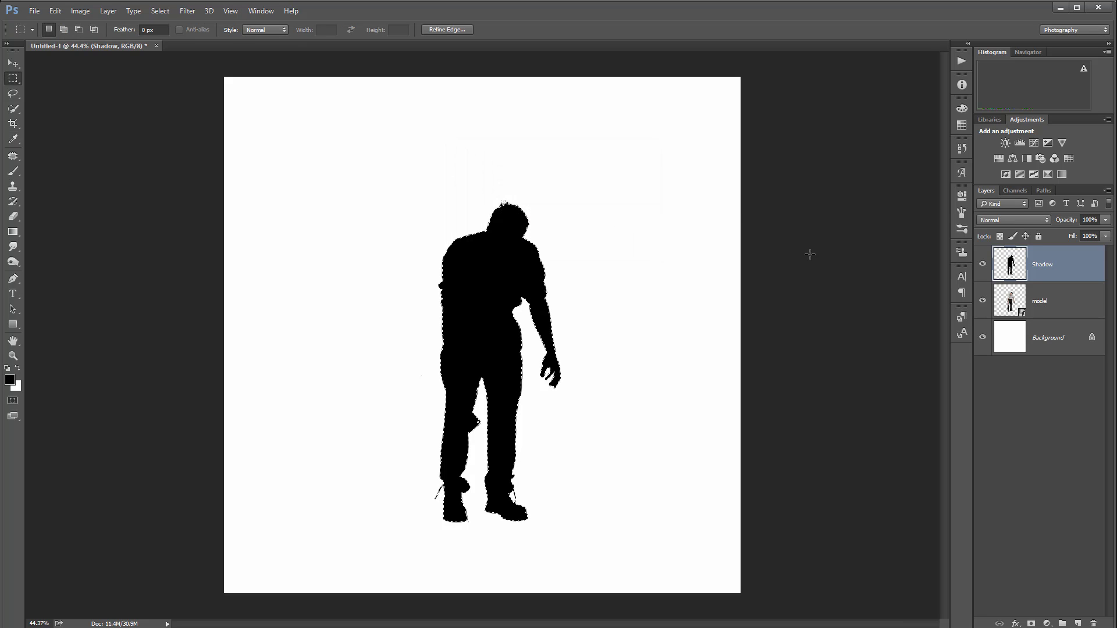
# Deselect the silhouette and move the Shadow layer beneath the model layer
pyautogui.hotkey('ctrl', 'd')
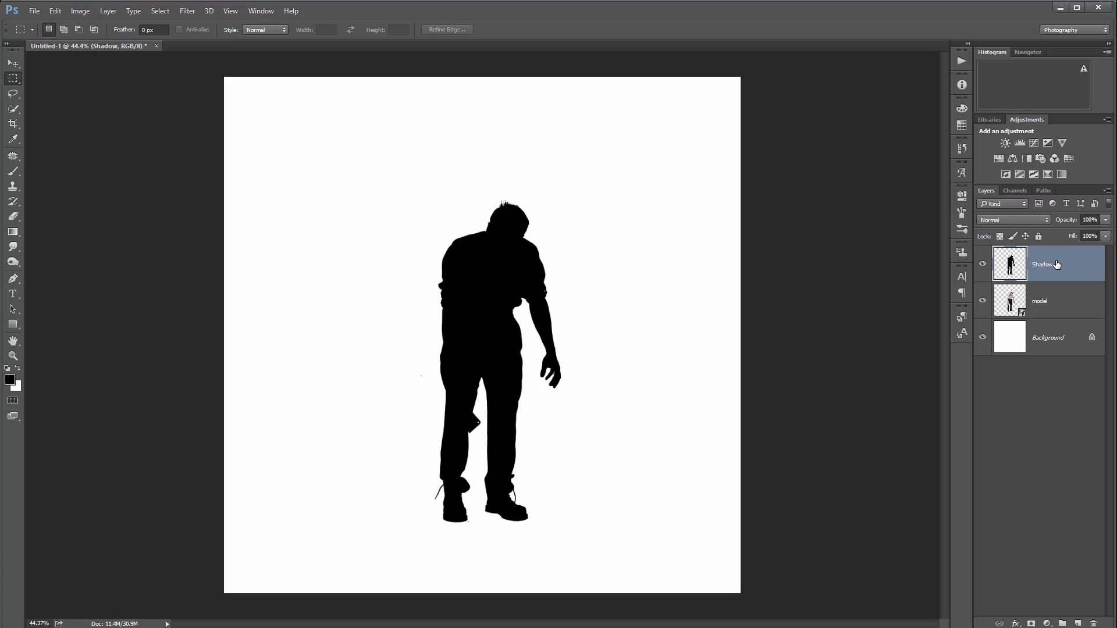
pyautogui.moveTo(1057, 265); pyautogui.dragTo(1063, 321)
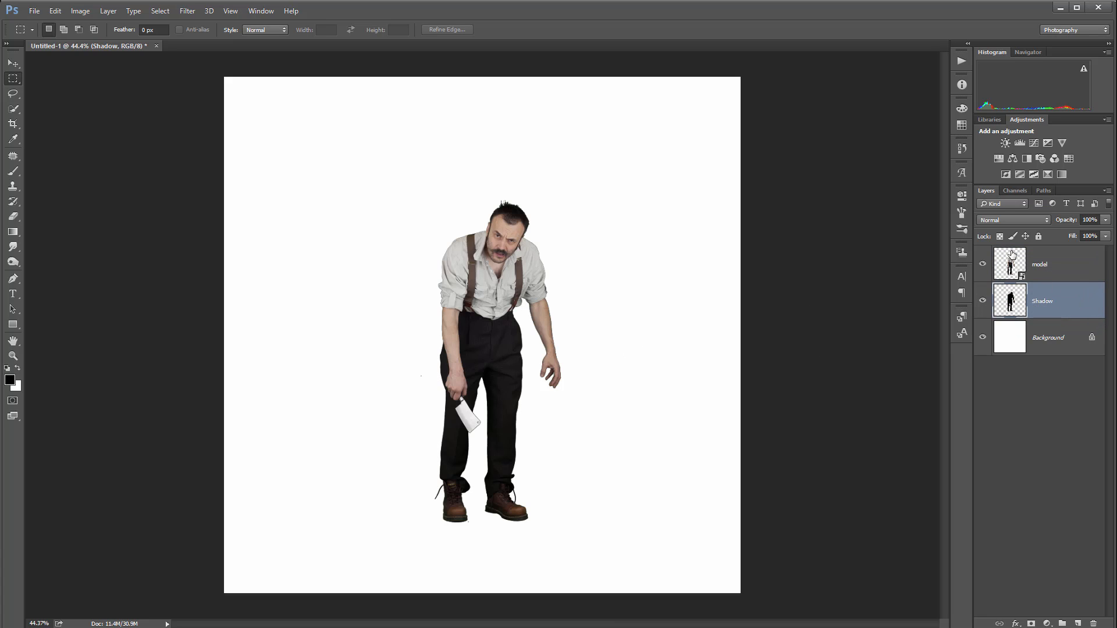
pyautogui.click(983, 265)
pyautogui.click(983, 265)
pyautogui.click(55, 11)
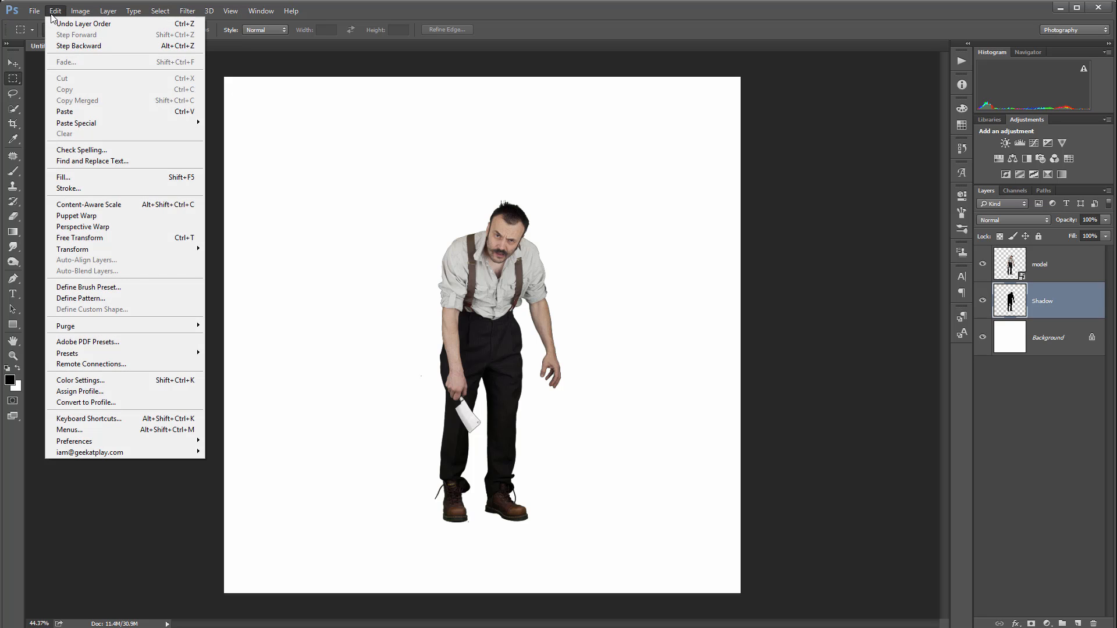
pyautogui.moveTo(173, 249)
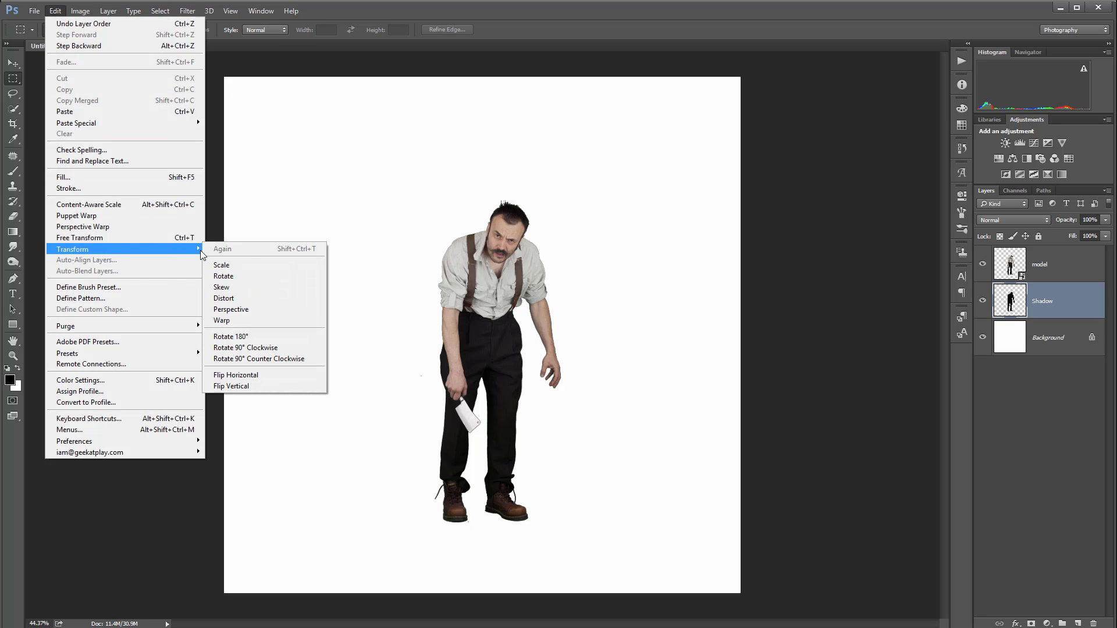
pyautogui.click(269, 309)
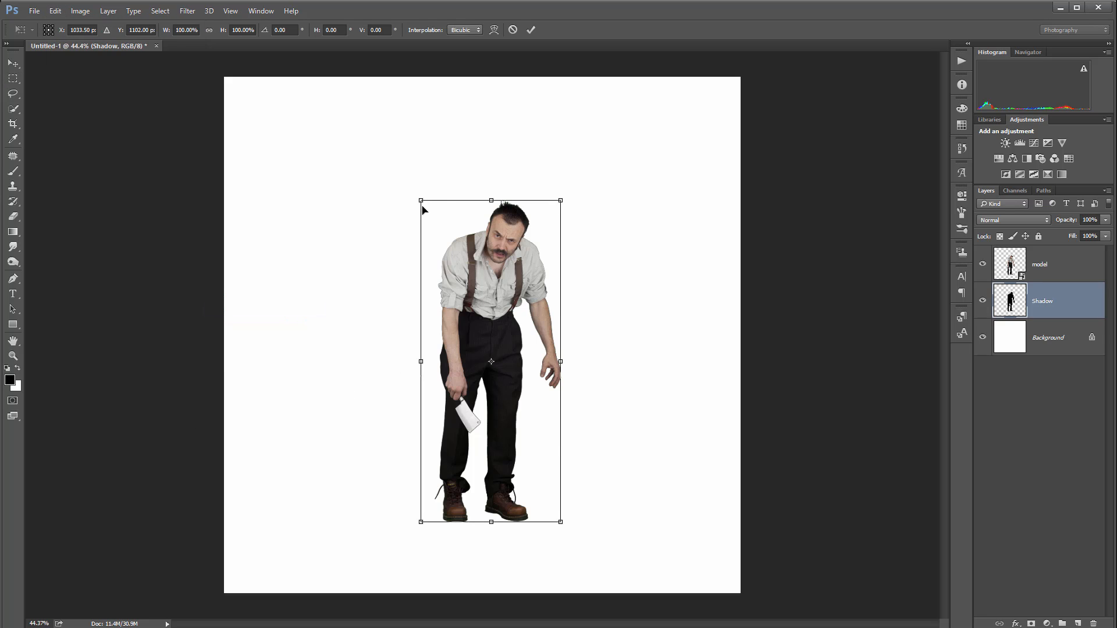
pyautogui.moveTo(424, 204); pyautogui.dragTo(238, 333)
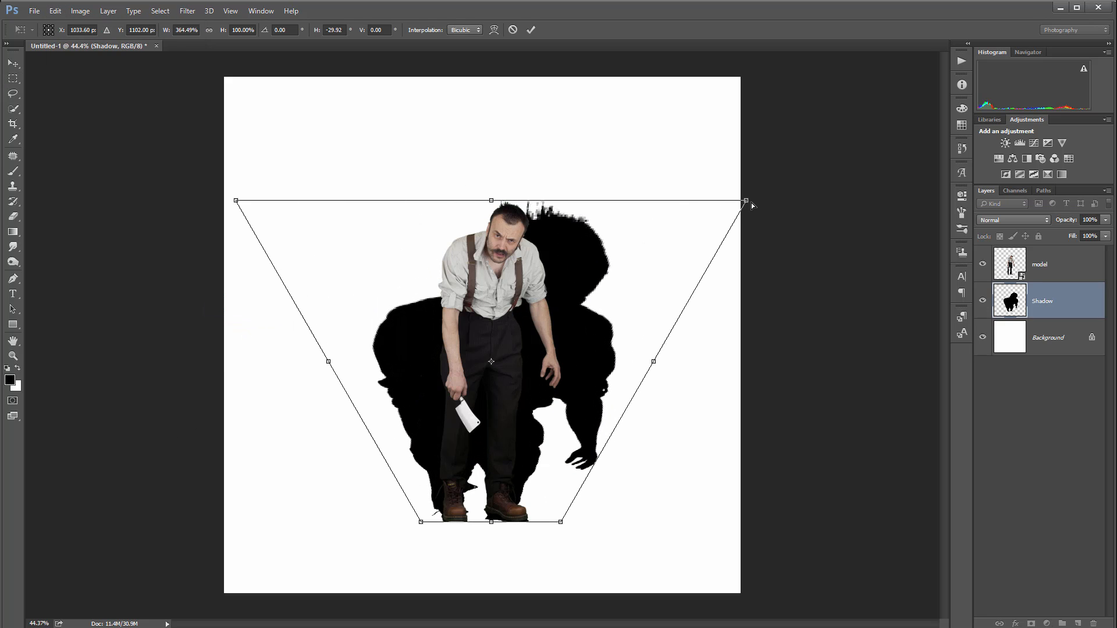
pyautogui.moveTo(748, 199); pyautogui.dragTo(573, 225)
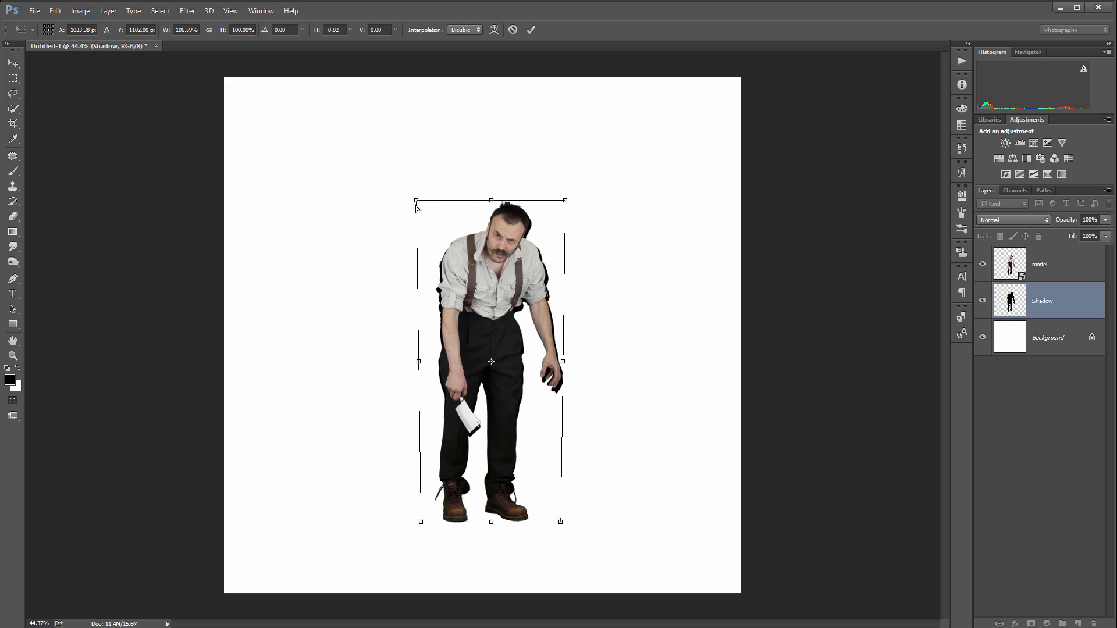
pyautogui.moveTo(415, 205); pyautogui.dragTo(410, 172)
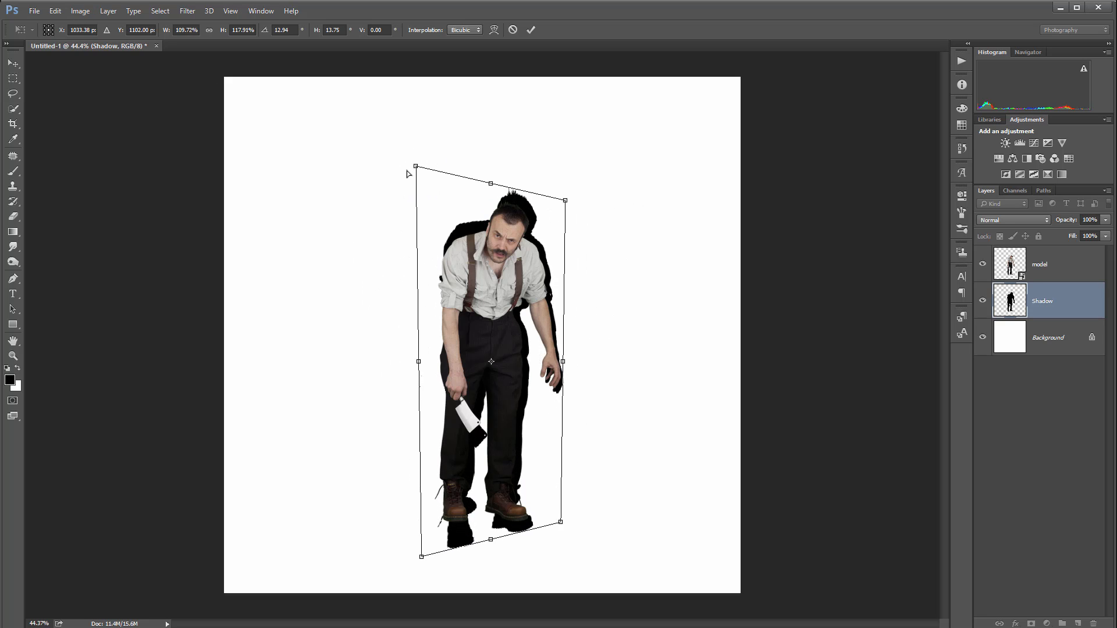
pyautogui.press('Escape')
pyautogui.click(53, 11)
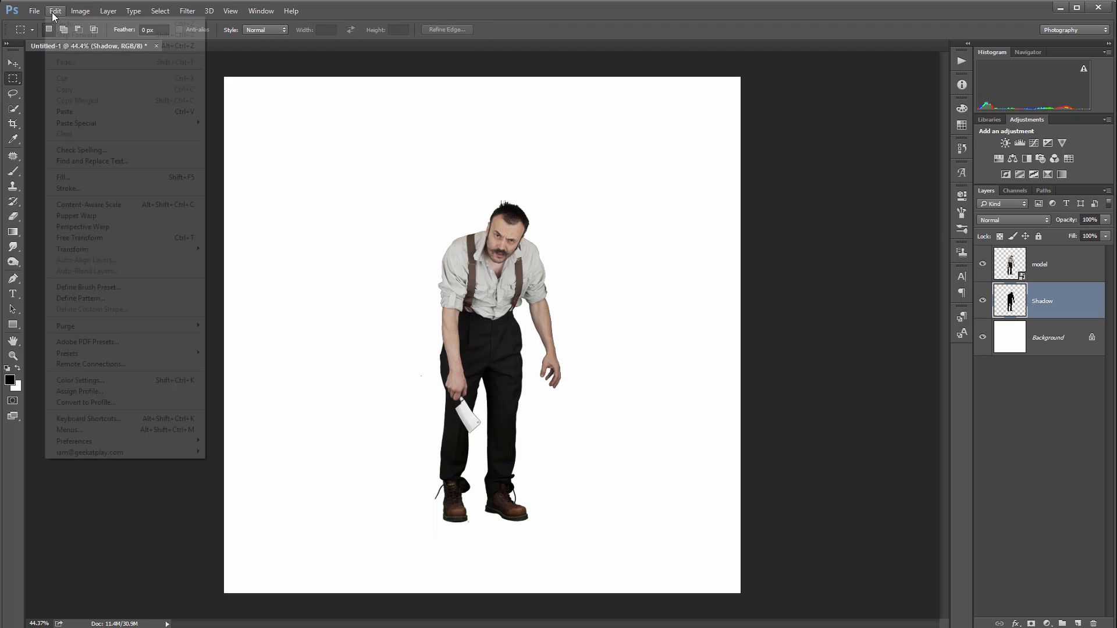
pyautogui.moveTo(165, 253)
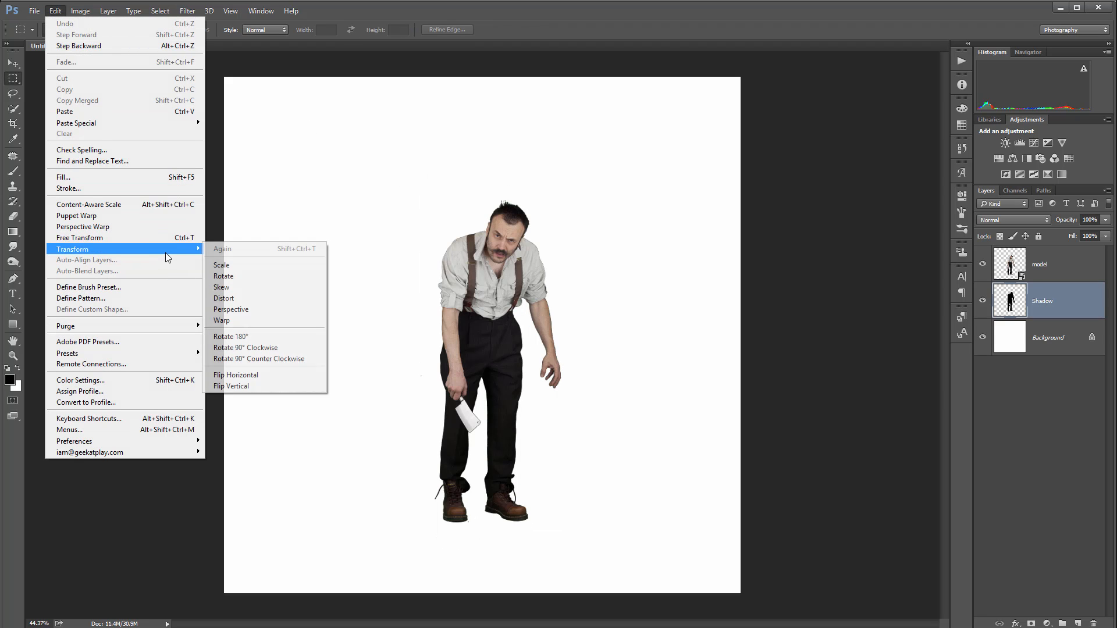
pyautogui.click(276, 291)
pyautogui.moveTo(420, 201); pyautogui.dragTo(256, 306)
pyautogui.moveTo(560, 201); pyautogui.dragTo(354, 277)
pyautogui.moveTo(255, 307); pyautogui.dragTo(211, 456)
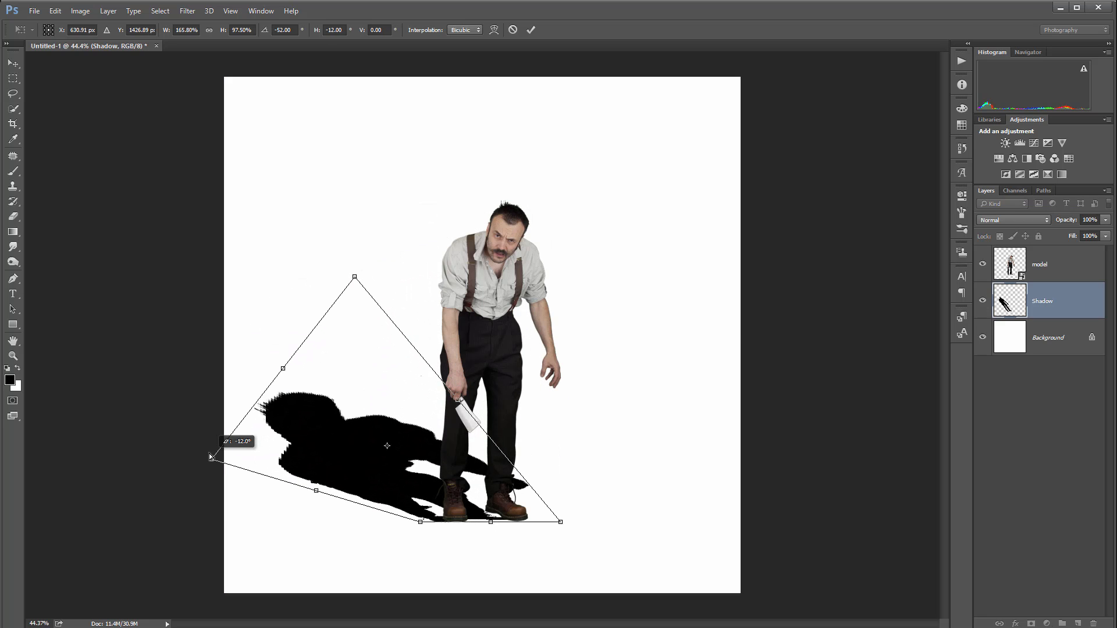
pyautogui.moveTo(354, 276); pyautogui.dragTo(329, 388)
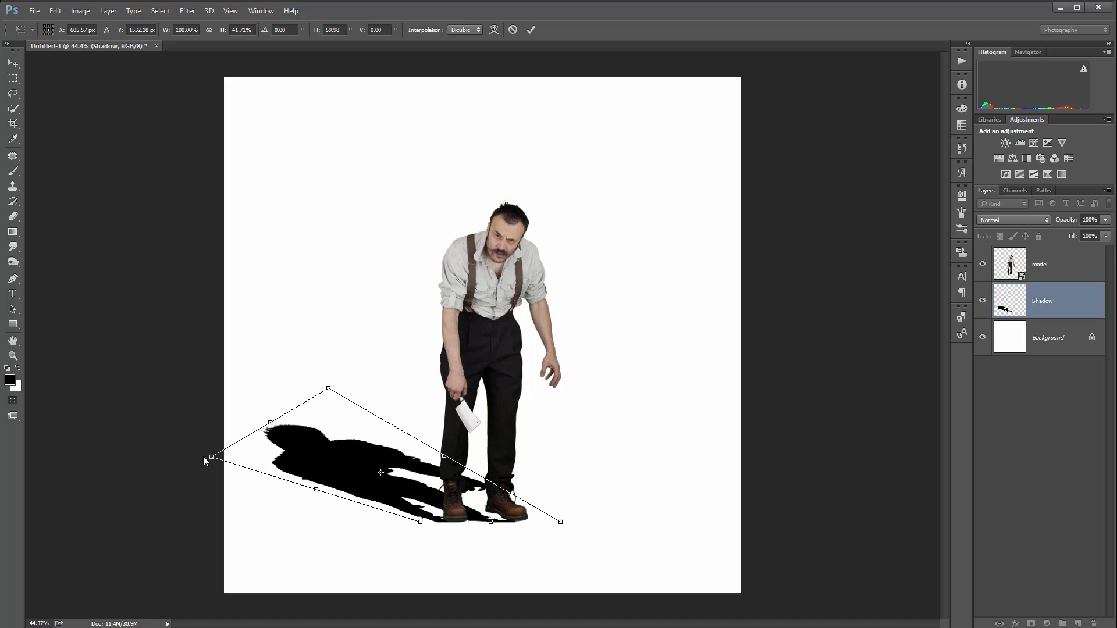
pyautogui.moveTo(211, 456); pyautogui.dragTo(219, 437)
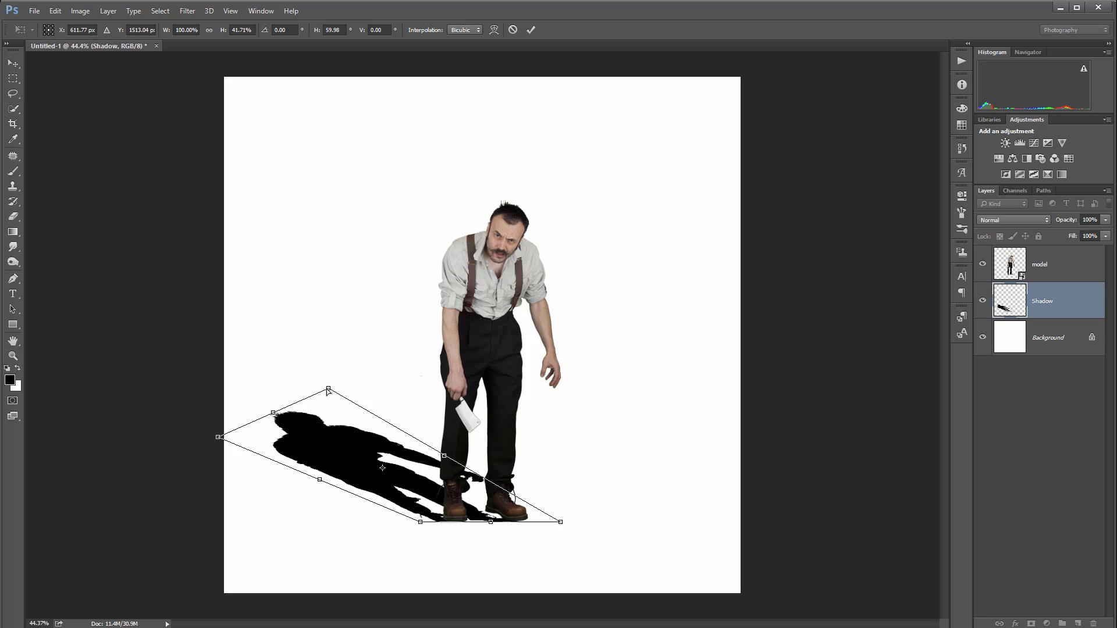
pyautogui.moveTo(329, 388); pyautogui.dragTo(341, 379)
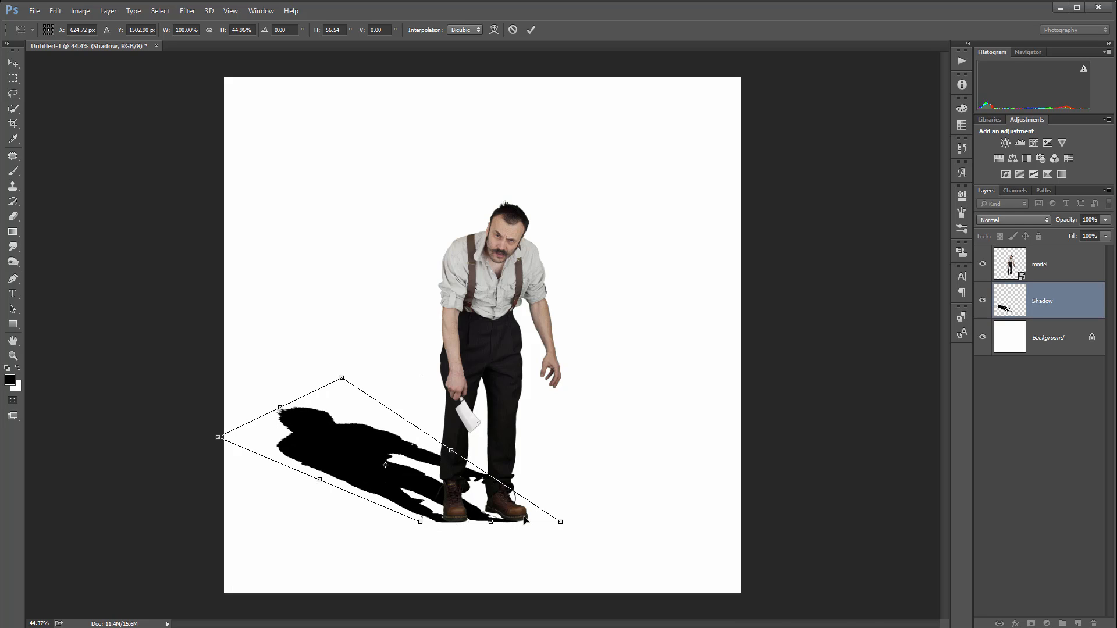
pyautogui.press('Escape')
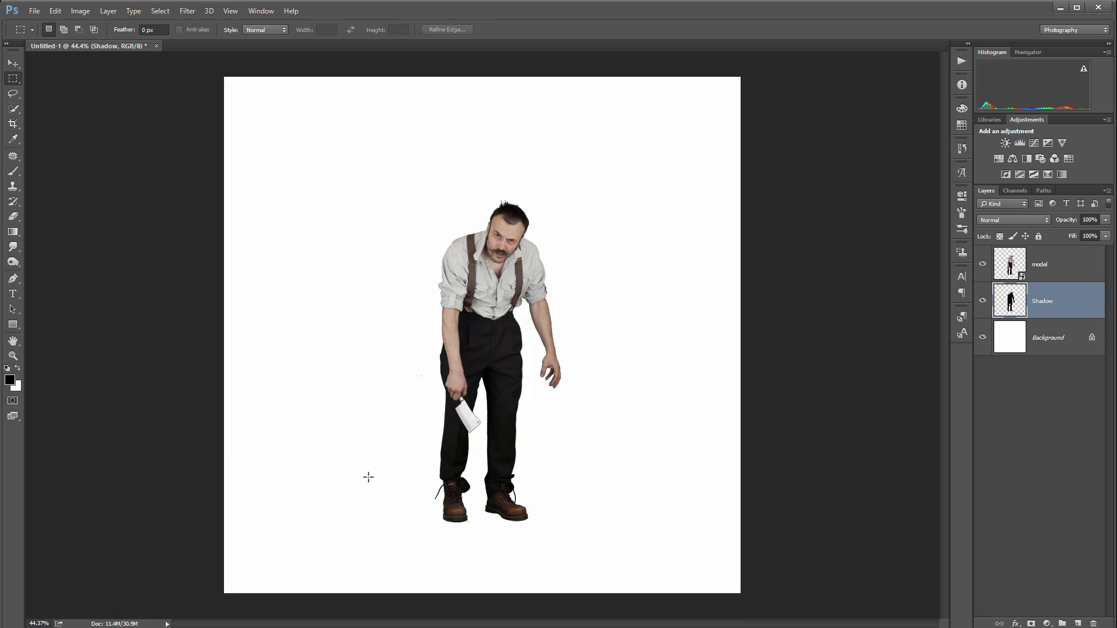
# Puppet Warp the Shadow layer, pinning both shoes and pulling the head down so the silhouette lies on the ground left of the man
pyautogui.click(55, 11)
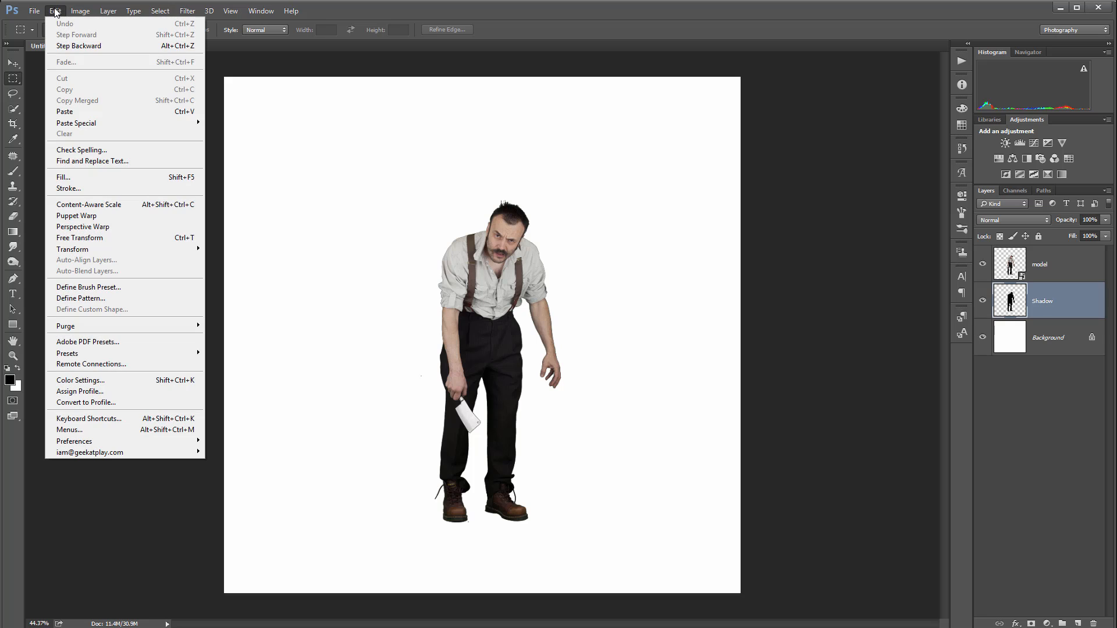
pyautogui.click(107, 215)
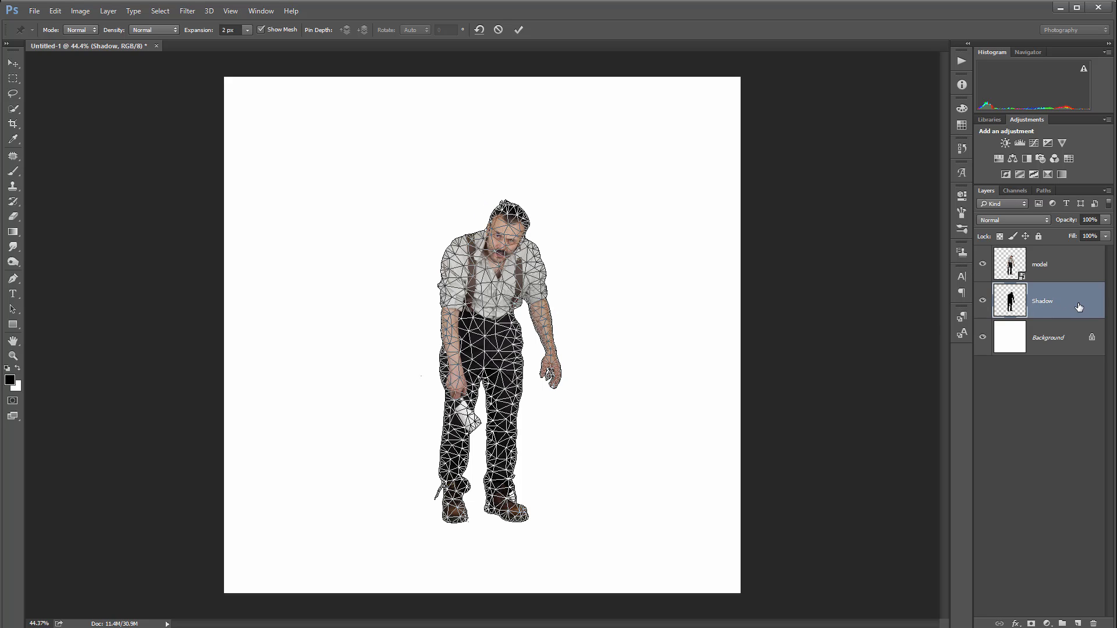
pyautogui.click(519, 516)
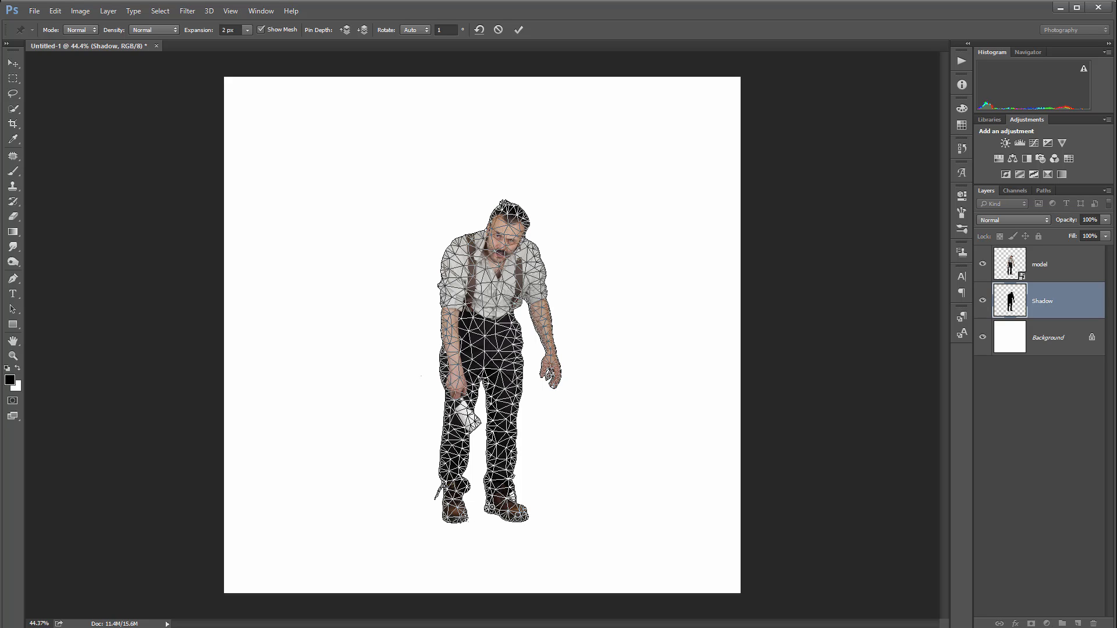
pyautogui.click(461, 517)
pyautogui.moveTo(504, 222); pyautogui.dragTo(236, 402)
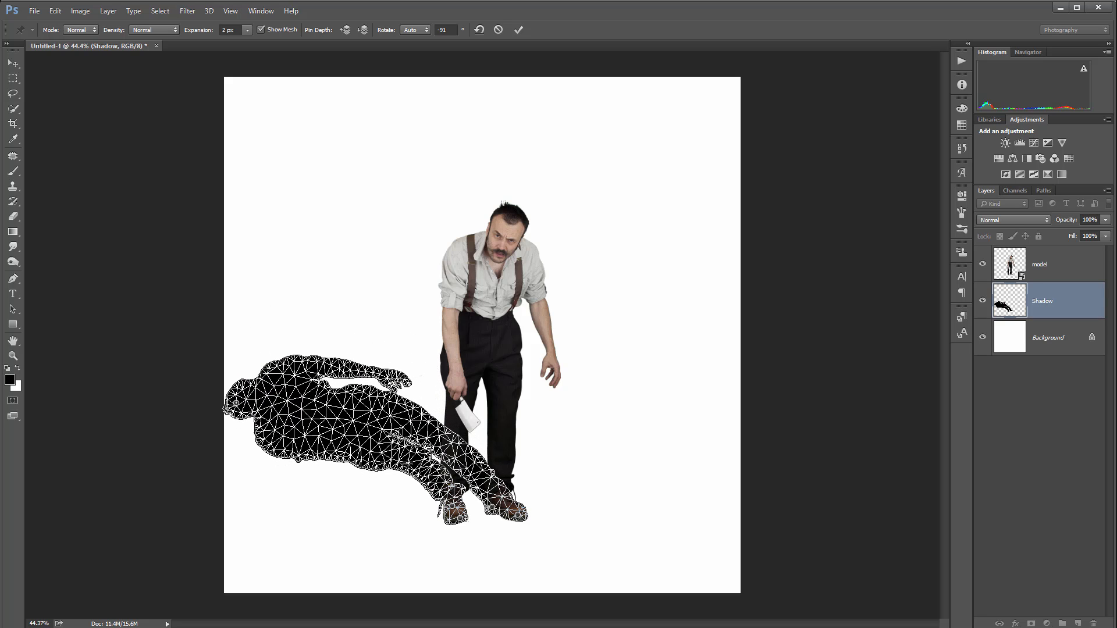
# Reshape the warped shadow's legs, hand and head to separate the legs and lower the head, and apply the Puppet Warp
pyautogui.moveTo(406, 464); pyautogui.dragTo(433, 466)
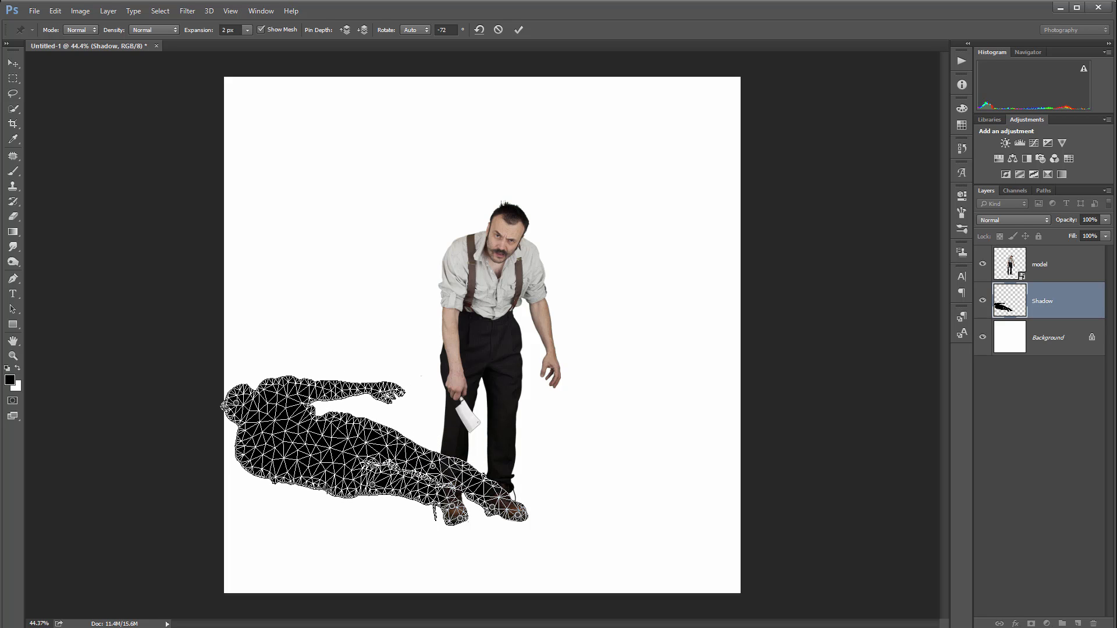
pyautogui.moveTo(378, 397); pyautogui.dragTo(371, 408)
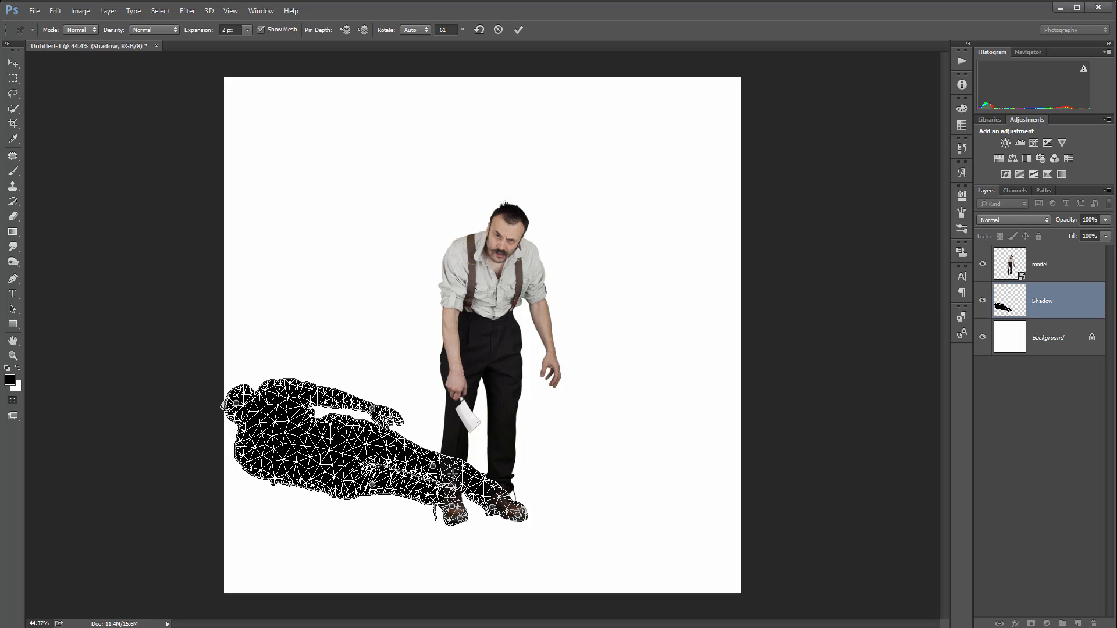
pyautogui.moveTo(433, 466)
pyautogui.mouseDown()
pyautogui.moveTo(424, 486)
pyautogui.moveTo(428, 448)
pyautogui.moveTo(433, 469)
pyautogui.moveTo(447, 469)
pyautogui.mouseUp()
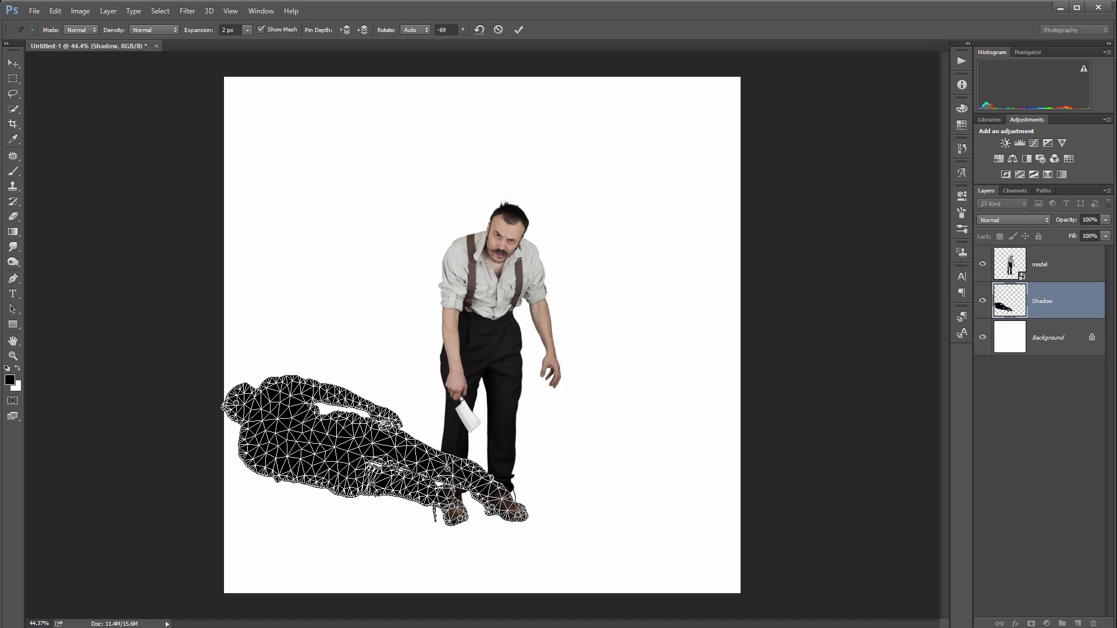
pyautogui.moveTo(375, 493); pyautogui.dragTo(361, 494)
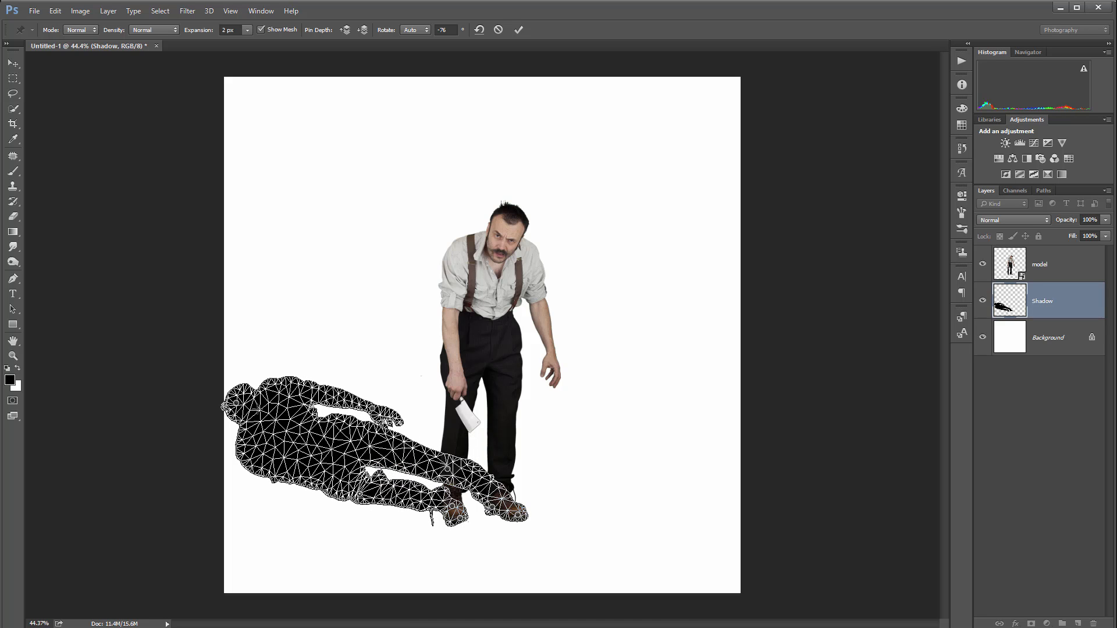
pyautogui.moveTo(237, 403); pyautogui.dragTo(231, 414)
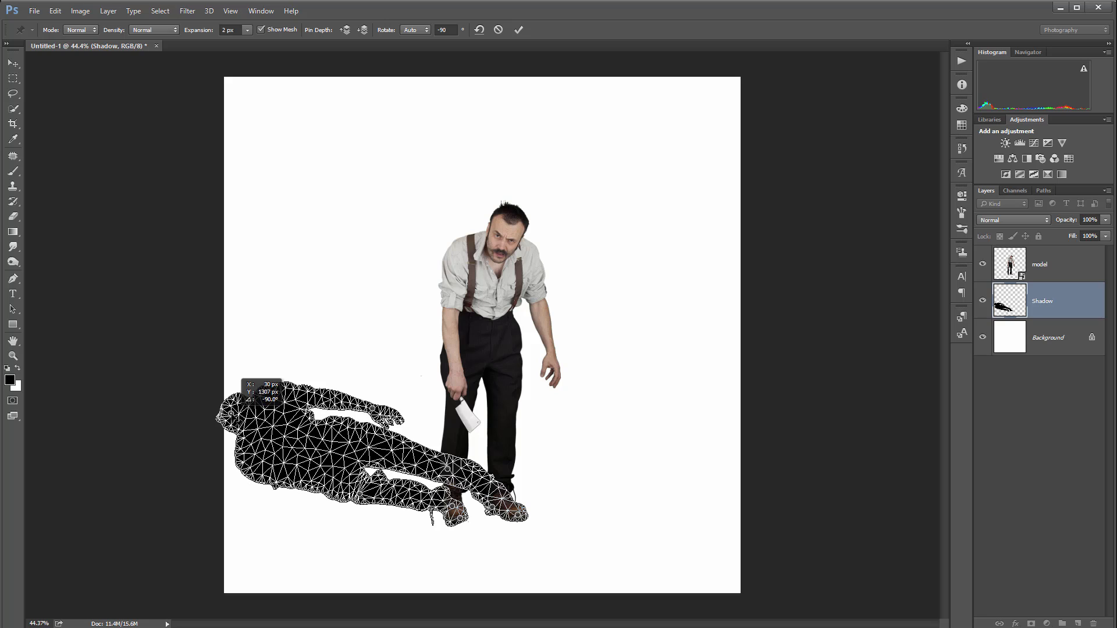
pyautogui.press('Return')
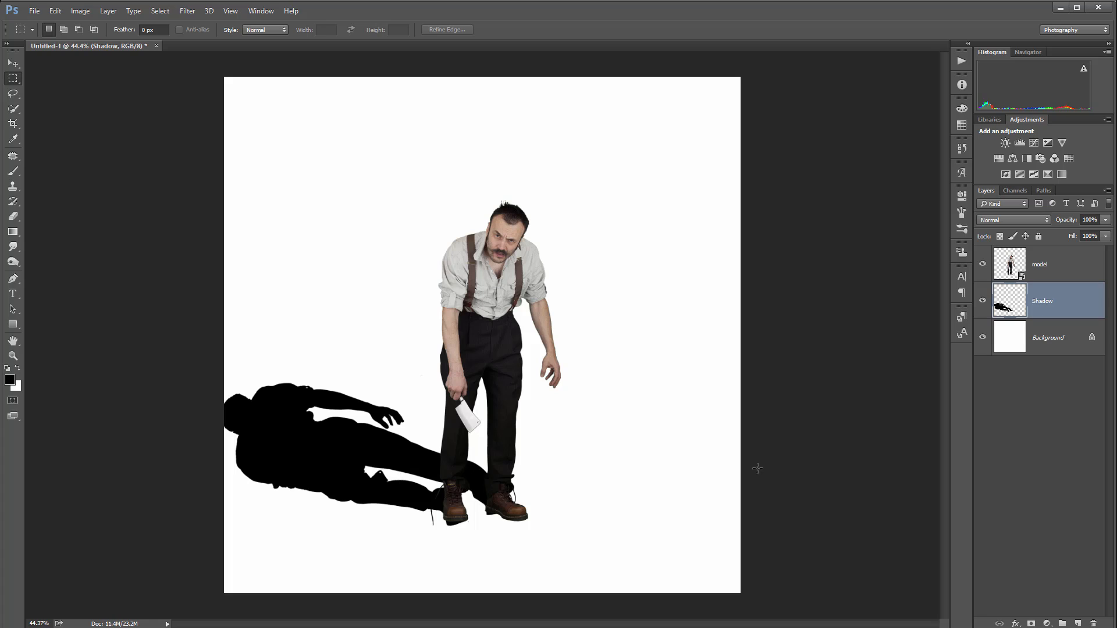
# Lower the Shadow layer's opacity to 27% and add a layer mask to it
pyautogui.click(1105, 220)
pyautogui.moveTo(1098, 236); pyautogui.dragTo(1062, 231)
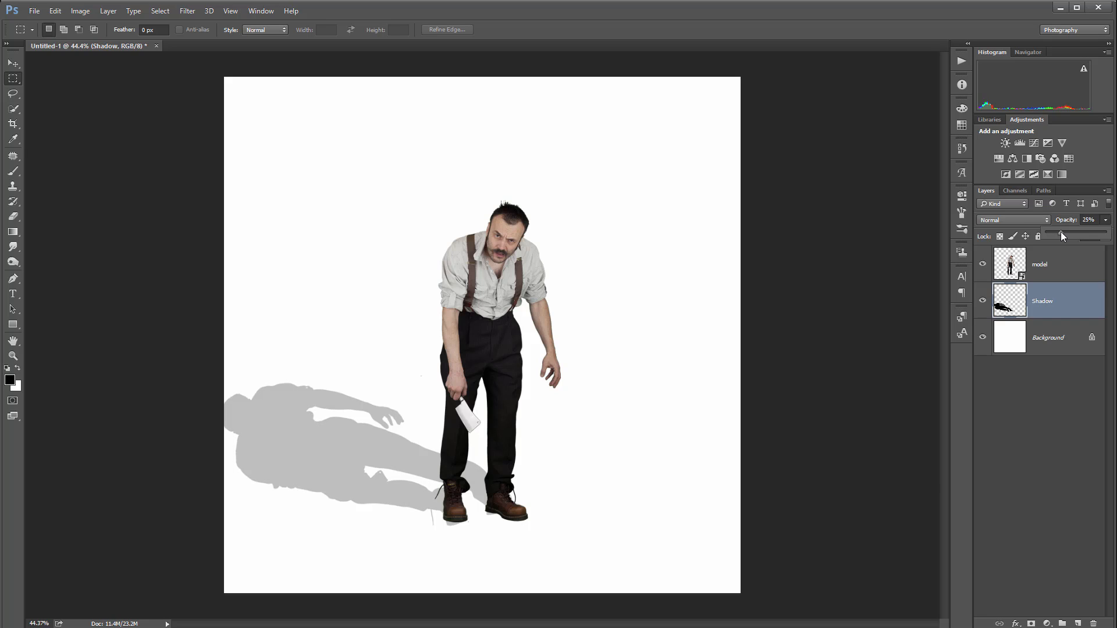
pyautogui.moveTo(1061, 232); pyautogui.dragTo(1062, 231)
pyautogui.click(1033, 623)
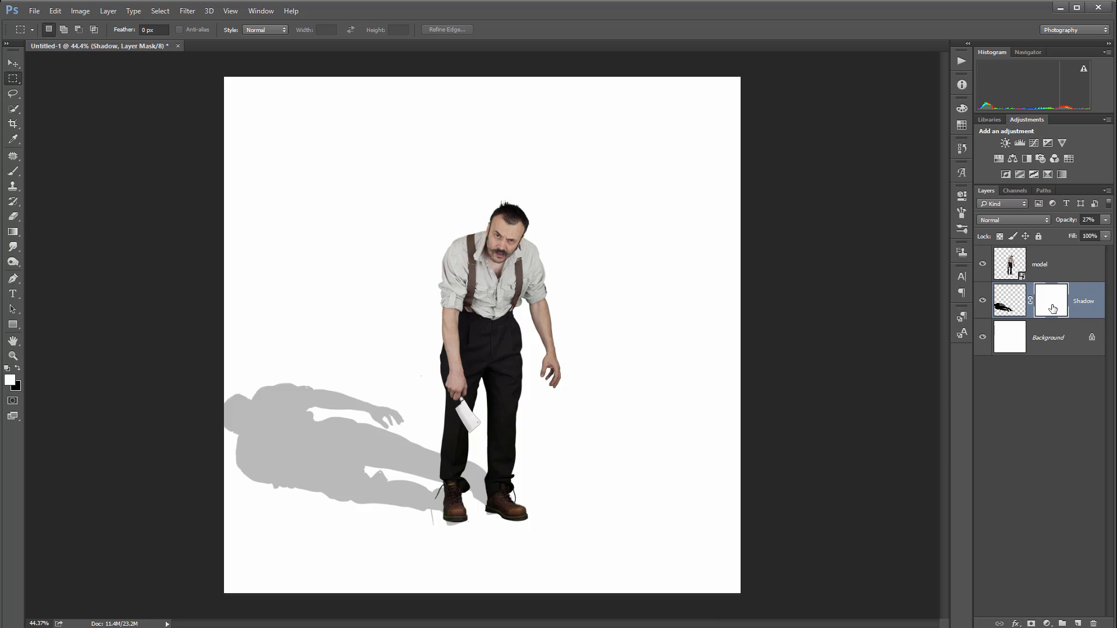
# Paint black on the Shadow mask with a soft 25 px brush to hide the stray shadow beneath the knife-side boot
pyautogui.scroll(6, 426, 547)
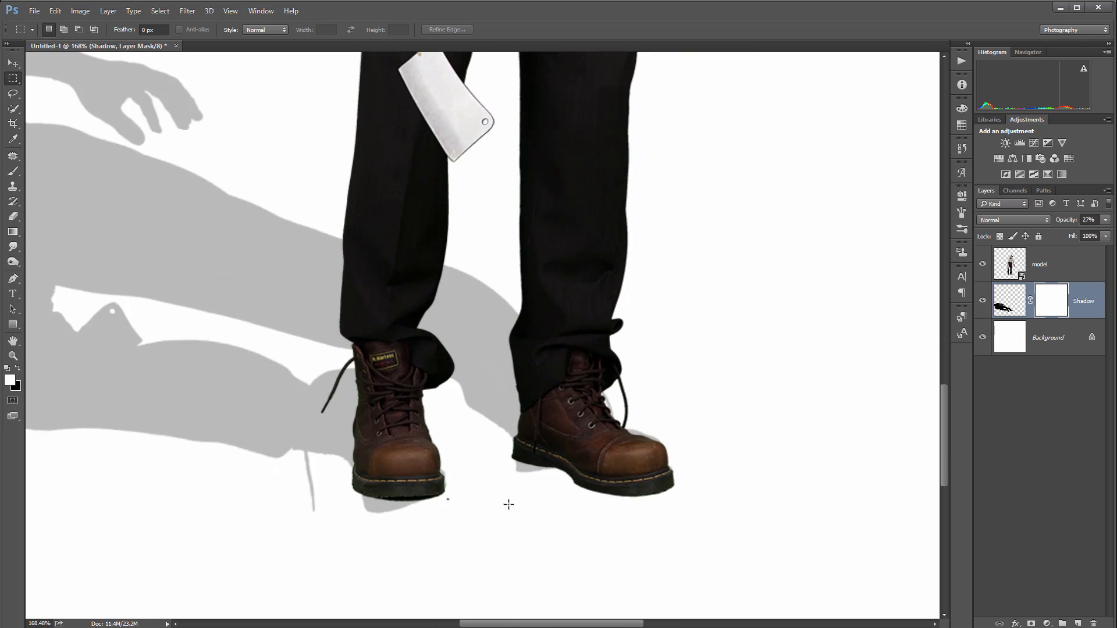
pyautogui.scroll(2, 409, 487)
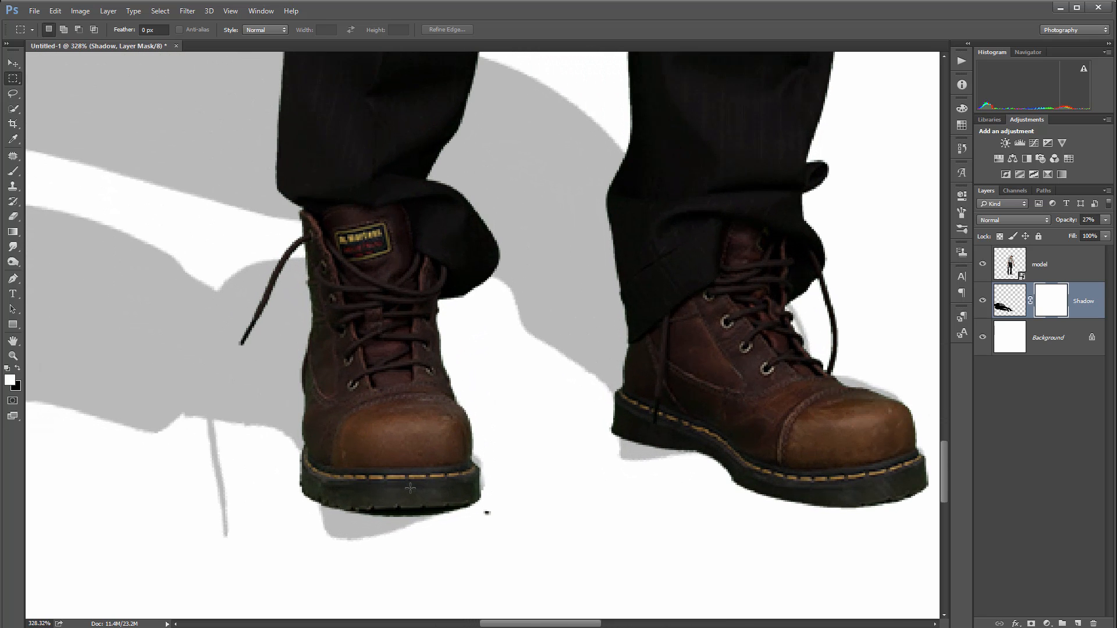
pyautogui.click(13, 171)
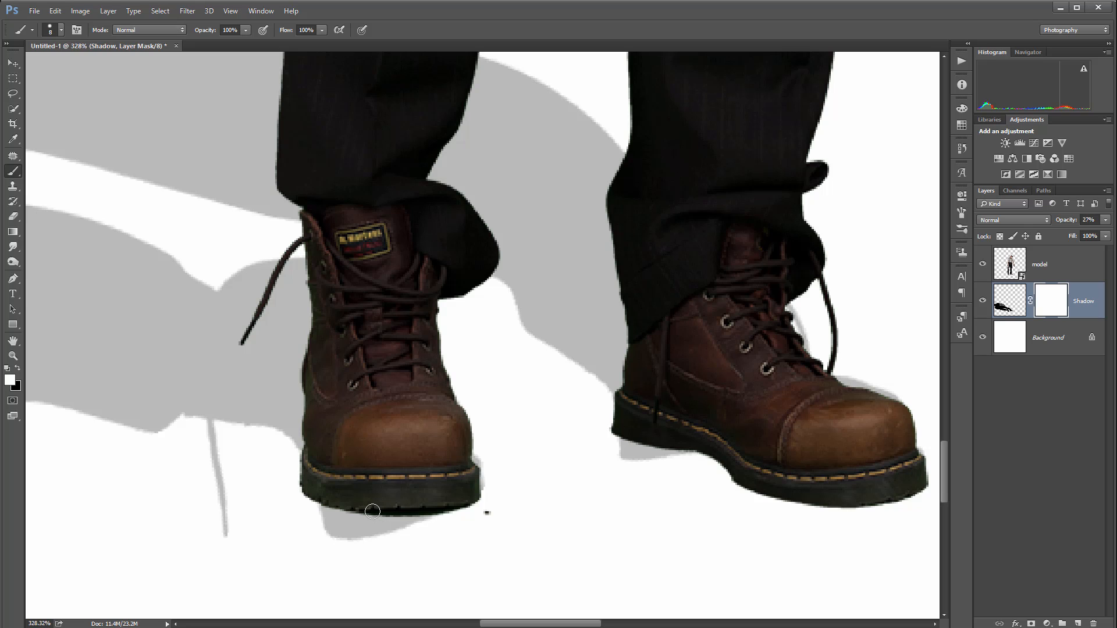
pyautogui.press('x')
pyautogui.rightClick(368, 466)
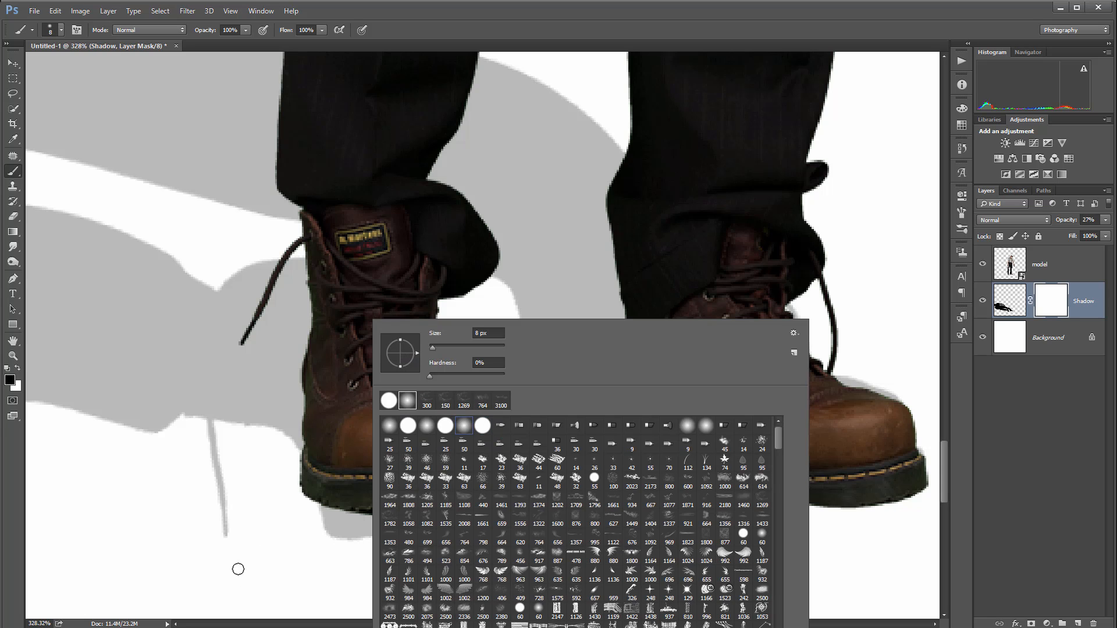
pyautogui.click(268, 574)
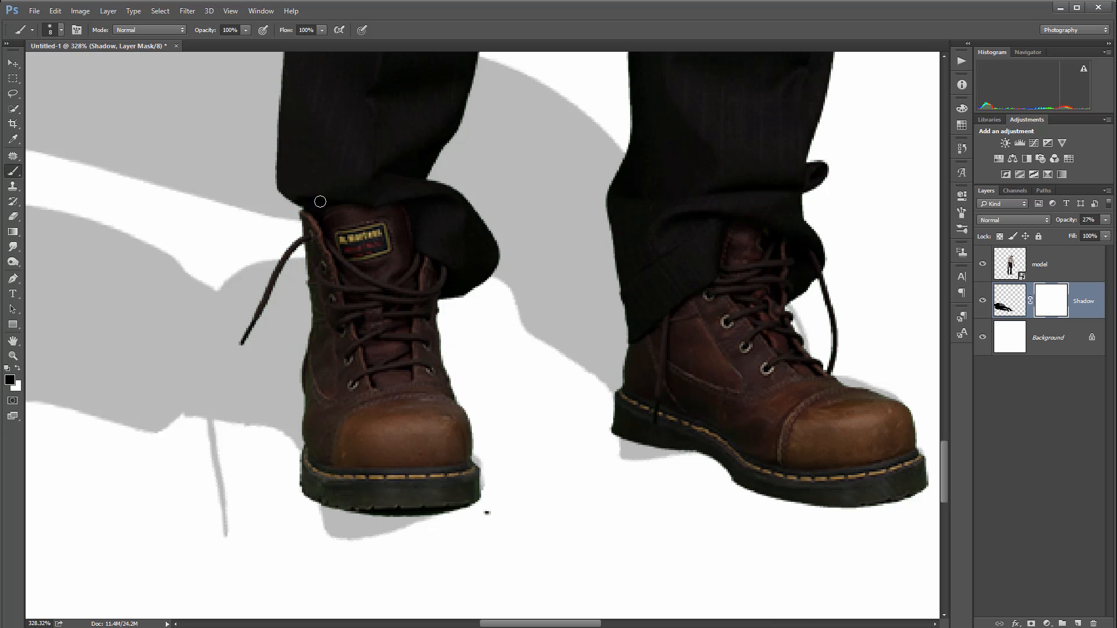
pyautogui.press('1')
pyautogui.press(']')
pyautogui.press(']')
pyautogui.press(']')
pyautogui.press(']')
pyautogui.press(']')
pyautogui.moveTo(353, 530)
pyautogui.mouseDown()
pyautogui.moveTo(405, 509)
pyautogui.moveTo(312, 518)
pyautogui.moveTo(363, 536)
pyautogui.moveTo(419, 514)
pyautogui.moveTo(438, 525)
pyautogui.moveTo(360, 538)
pyautogui.moveTo(348, 512)
pyautogui.moveTo(335, 517)
pyautogui.moveTo(426, 521)
pyautogui.mouseUp()
# Set the brush opacity to 40% and mask out the stray shadow around the sole and toe of the other boot
pyautogui.press('4')
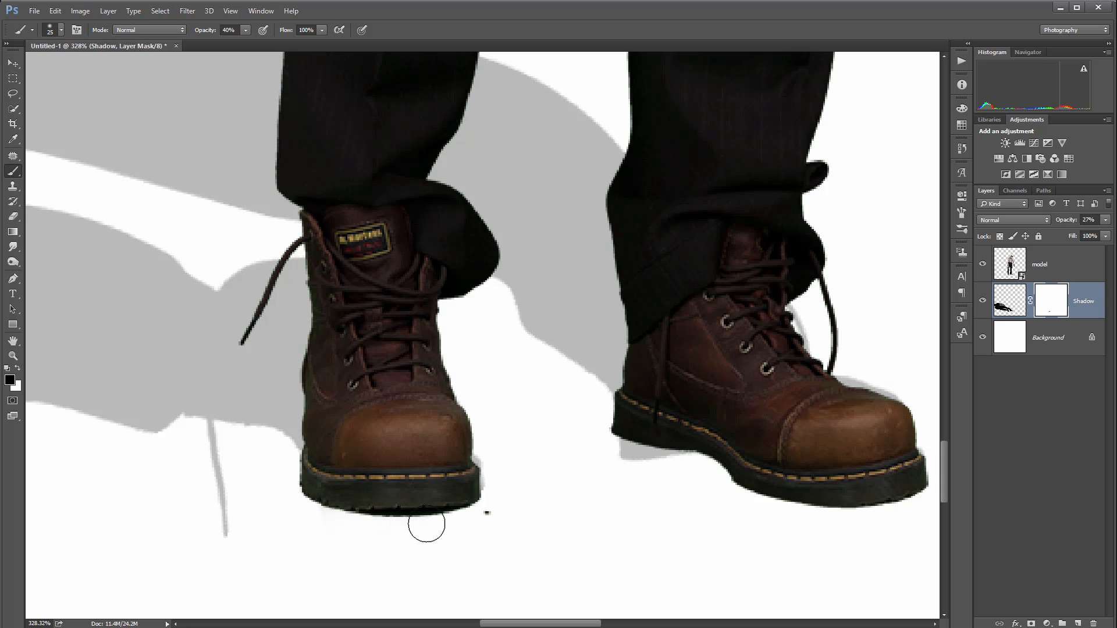
pyautogui.moveTo(726, 471)
pyautogui.mouseDown()
pyautogui.moveTo(621, 465)
pyautogui.moveTo(683, 458)
pyautogui.moveTo(594, 457)
pyautogui.moveTo(736, 480)
pyautogui.mouseUp()
pyautogui.moveTo(847, 390)
pyautogui.mouseDown()
pyautogui.moveTo(798, 307)
pyautogui.moveTo(770, 295)
pyautogui.moveTo(852, 368)
pyautogui.moveTo(848, 382)
pyautogui.moveTo(884, 402)
pyautogui.mouseUp()
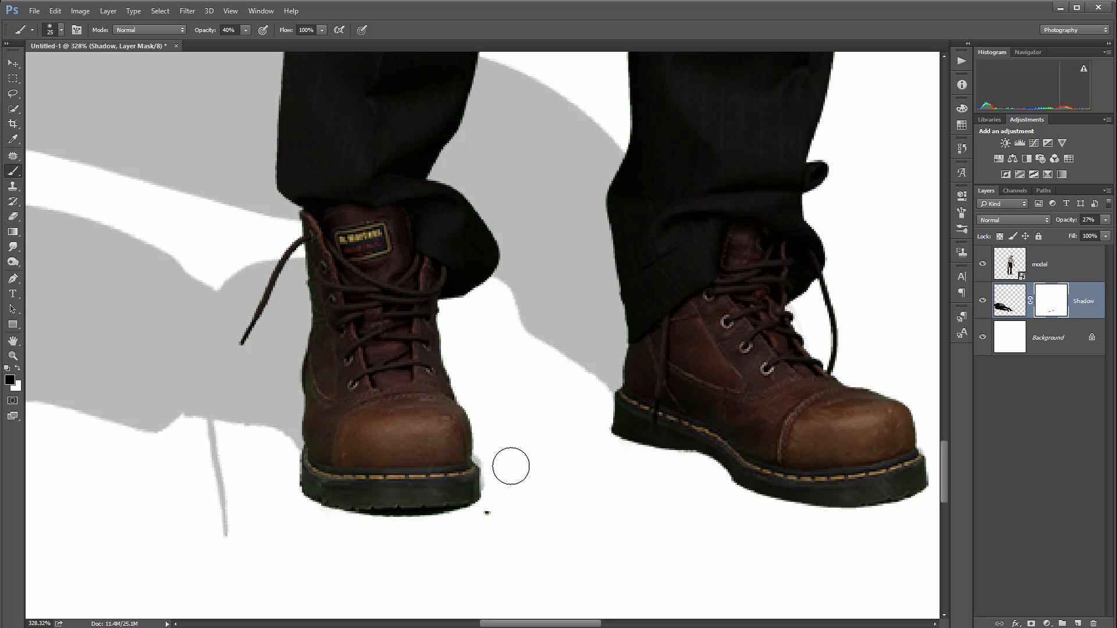
# Hide the Shadow layer so only the man shows on the white background
pyautogui.scroll(-6, 493, 462)
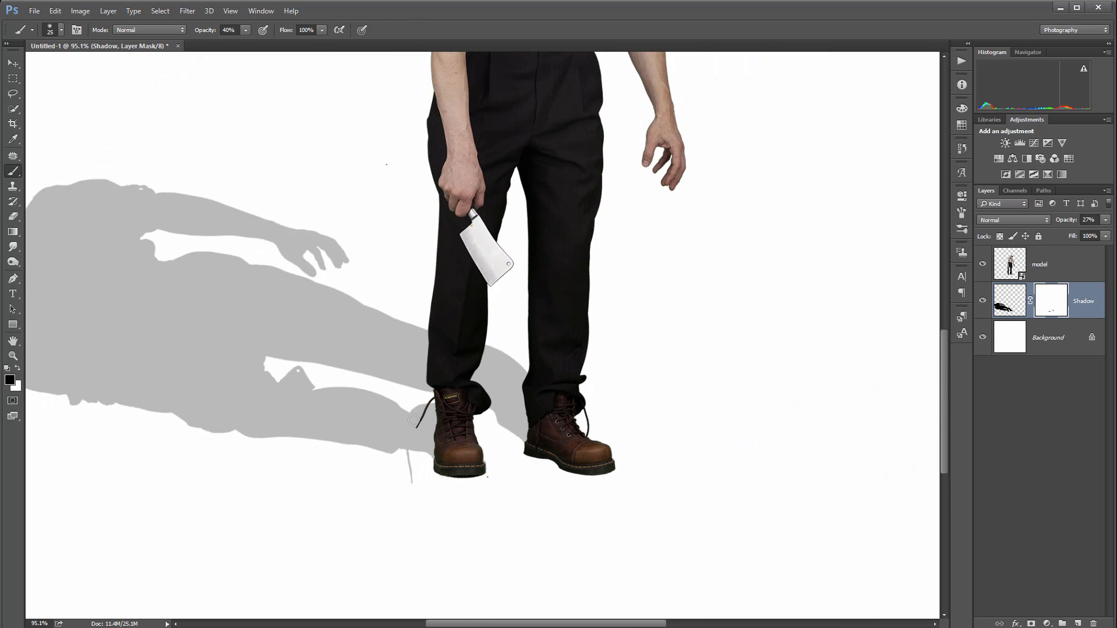
pyautogui.scroll(-1, 359, 420)
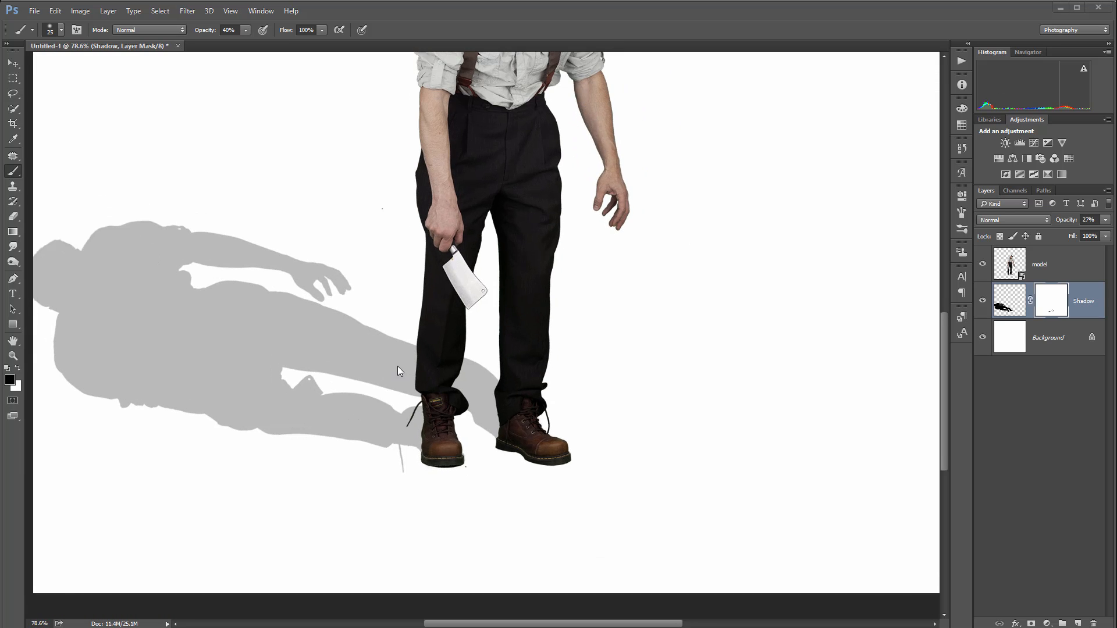
pyautogui.scroll(-2, 398, 370)
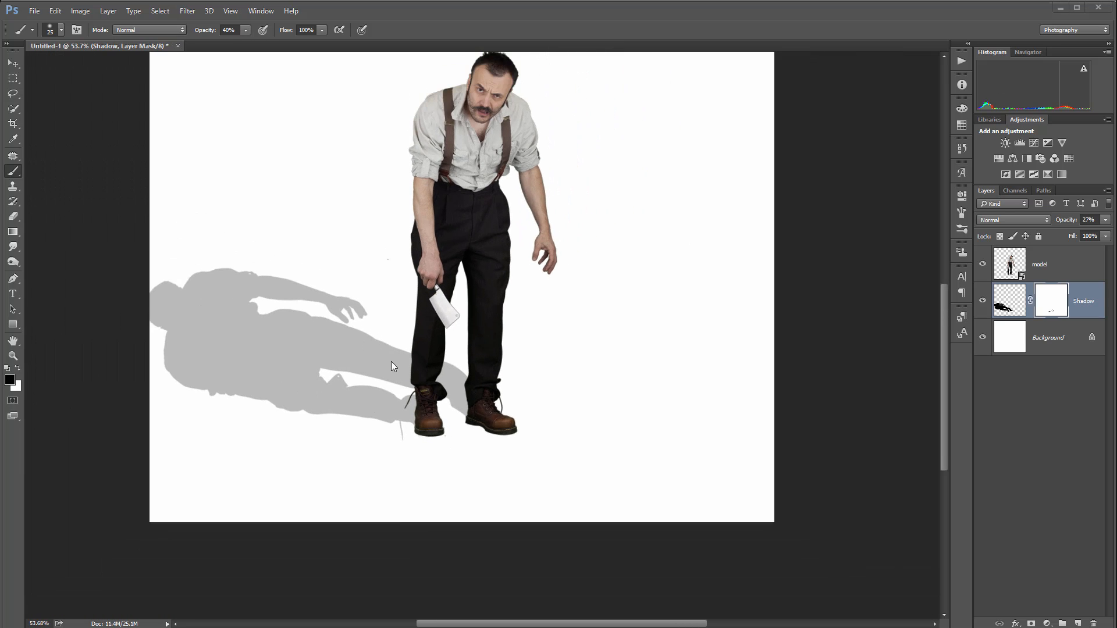
pyautogui.click(984, 304)
pyautogui.click(984, 297)
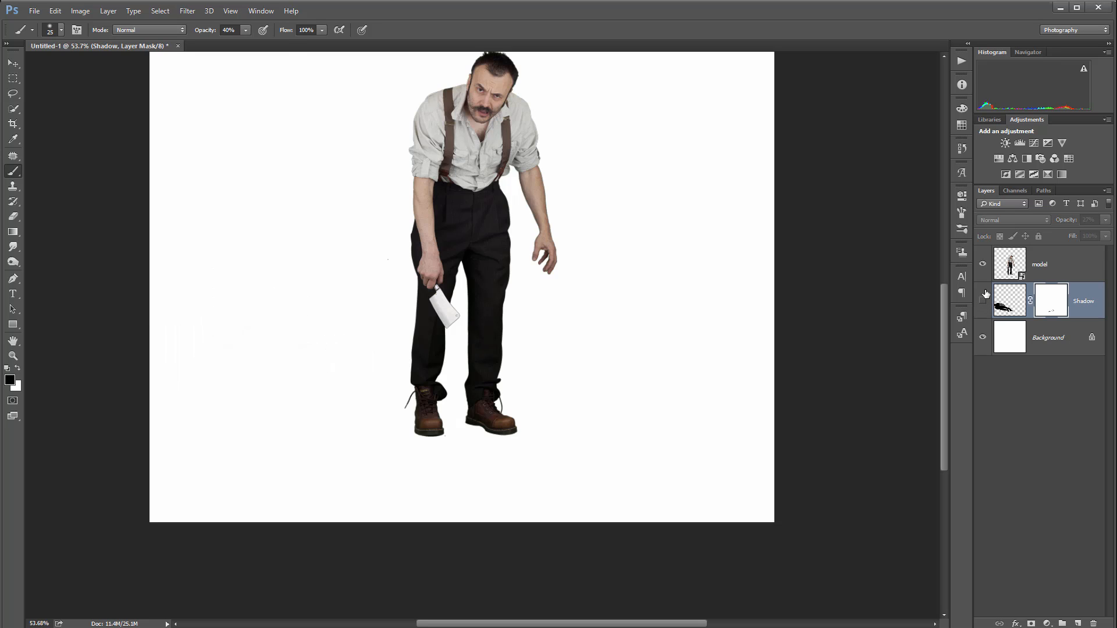
# Load the model layer's outline as a selection, fill it with black on a new layer, and deselect
pyautogui.click(1010, 266)
pyautogui.keyDown('ctrl'); pyautogui.click(1010, 264); pyautogui.keyUp('ctrl')
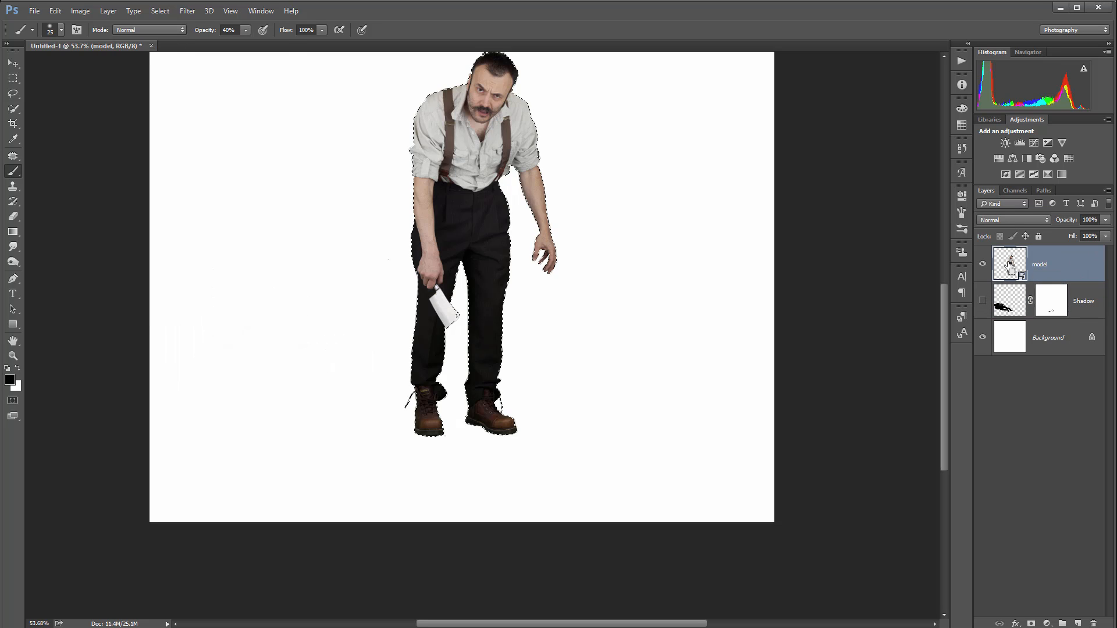
pyautogui.click(1078, 623)
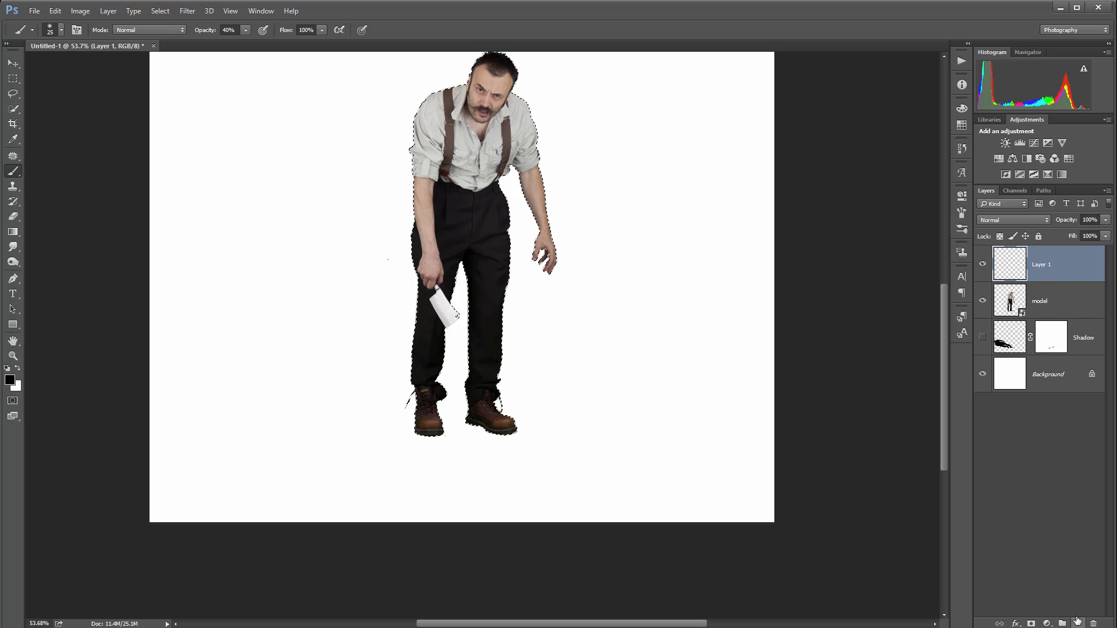
pyautogui.hotkey('alt', 'BackSpace')
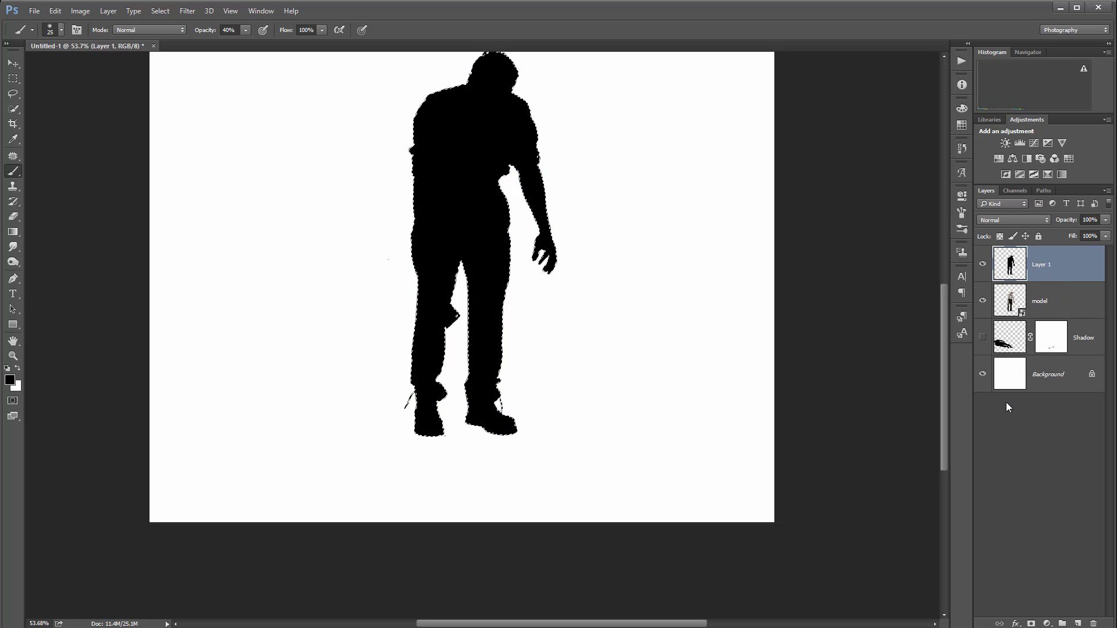
pyautogui.click(13, 78)
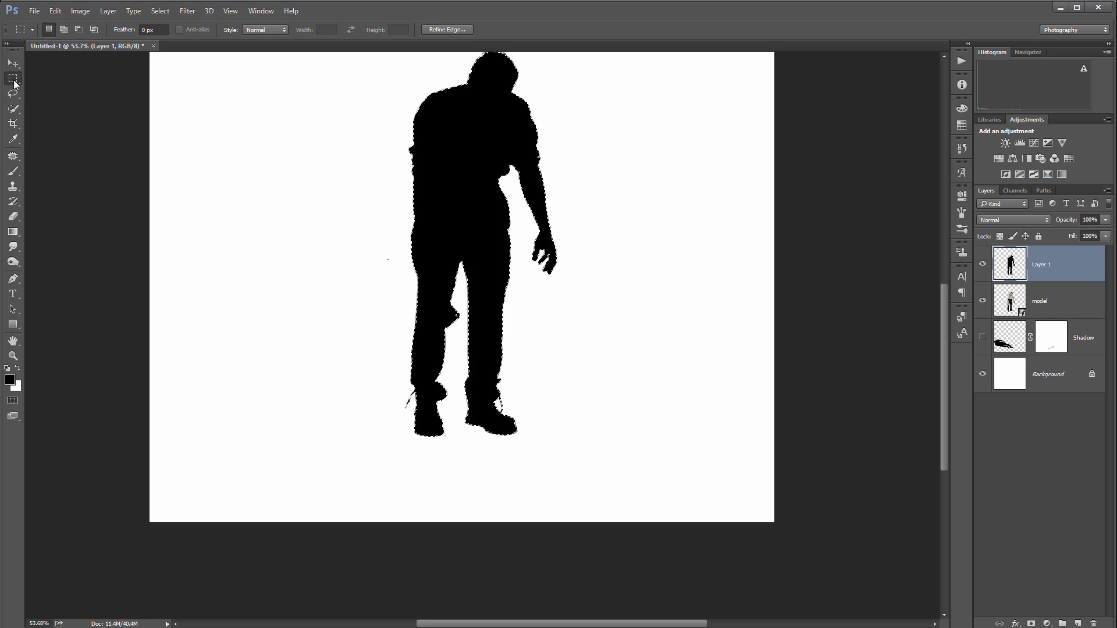
pyautogui.hotkey('ctrl', 'd')
pyautogui.scroll(1, 559, 258)
pyautogui.scroll(-1, 559, 258)
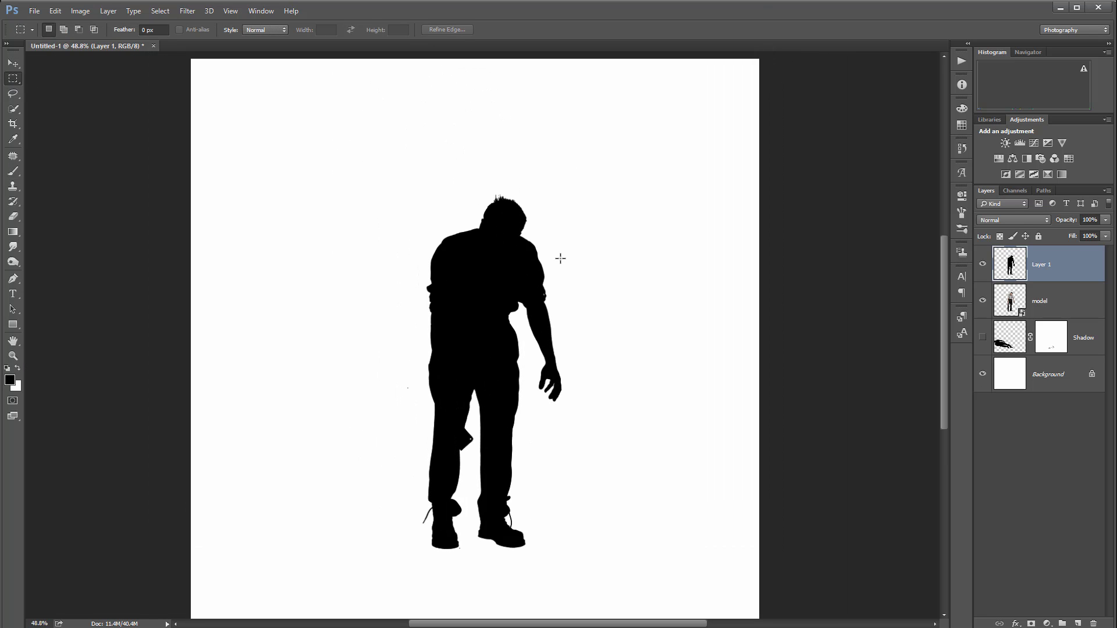
# Distort the new silhouette, pulling its upper corners down and left so it lies on the ground beside the man
pyautogui.click(56, 10)
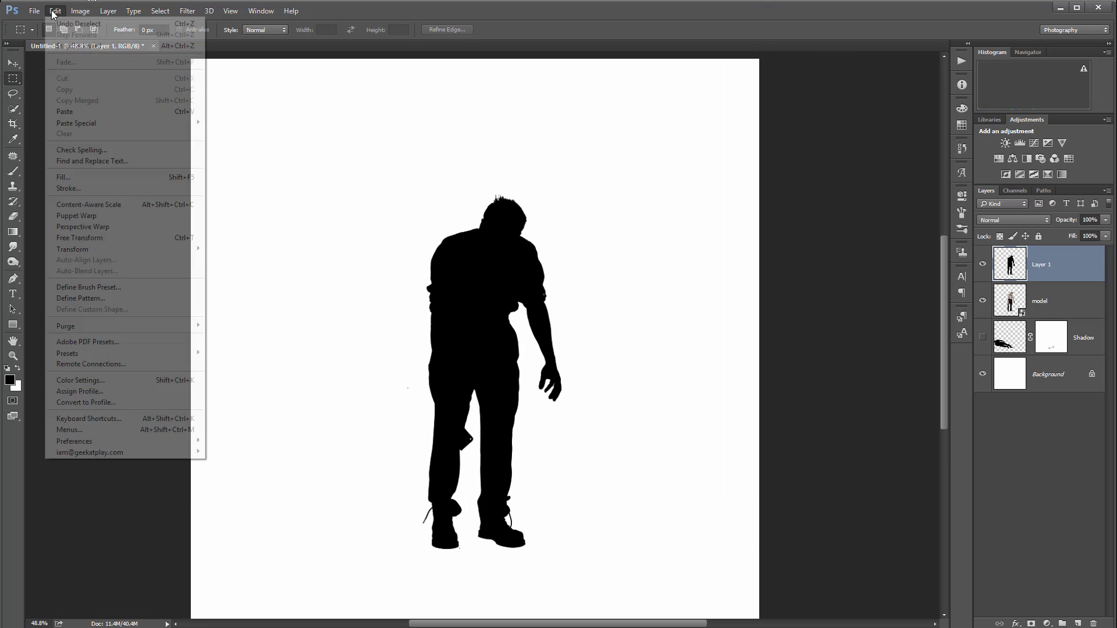
pyautogui.moveTo(116, 249)
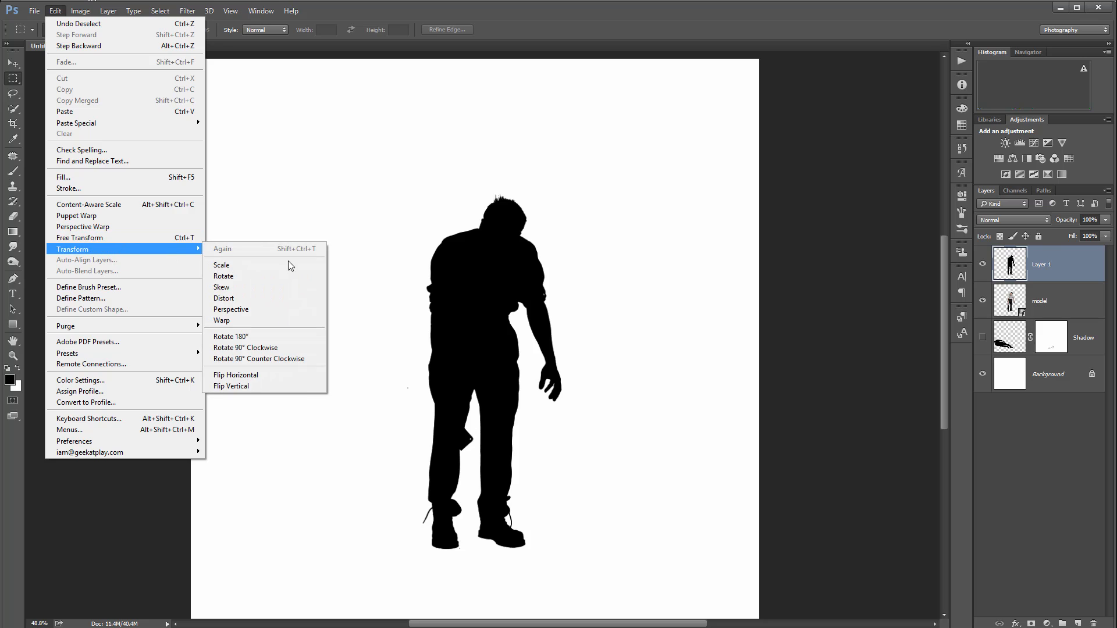
pyautogui.click(310, 299)
pyautogui.moveTo(408, 196); pyautogui.dragTo(169, 443)
pyautogui.moveTo(562, 196); pyautogui.dragTo(292, 388)
pyautogui.moveTo(169, 442); pyautogui.dragTo(159, 462)
# Adjust the distortion's corners and base edge to line the silhouette's feet up with the boots, and apply it
pyautogui.moveTo(407, 551); pyautogui.dragTo(415, 544)
pyautogui.moveTo(491, 549); pyautogui.dragTo(501, 544)
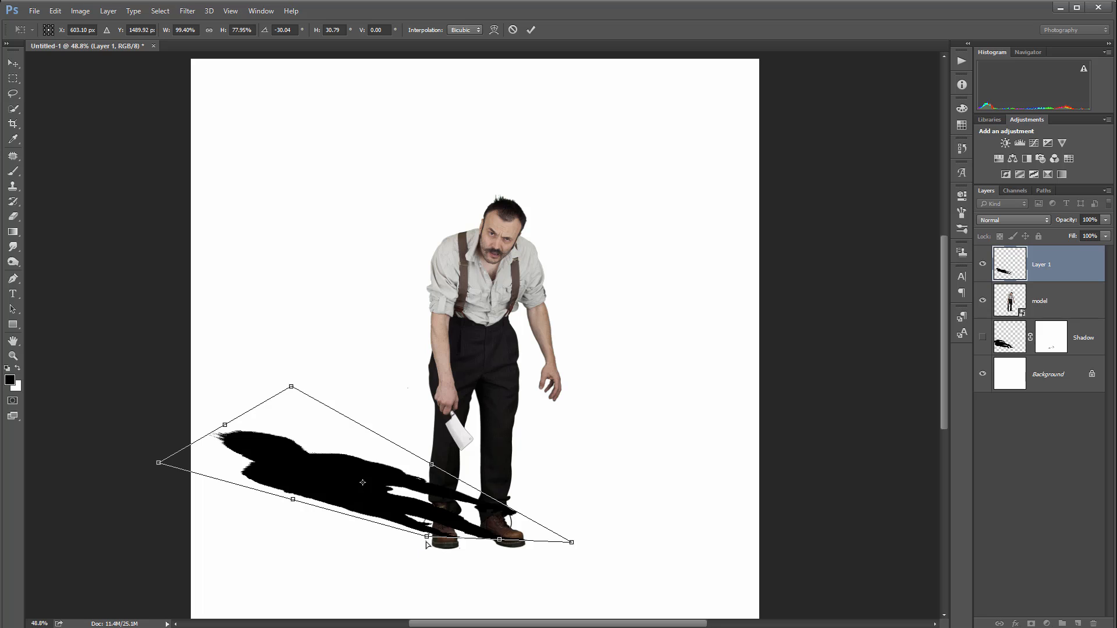
pyautogui.moveTo(427, 537); pyautogui.dragTo(428, 548)
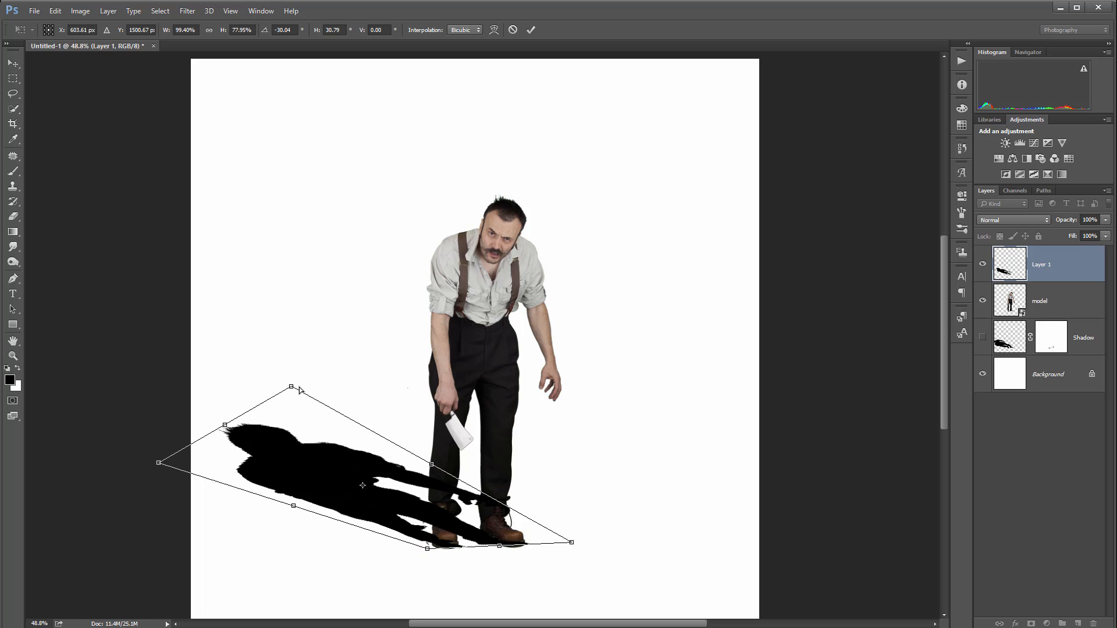
pyautogui.moveTo(299, 387); pyautogui.dragTo(294, 374)
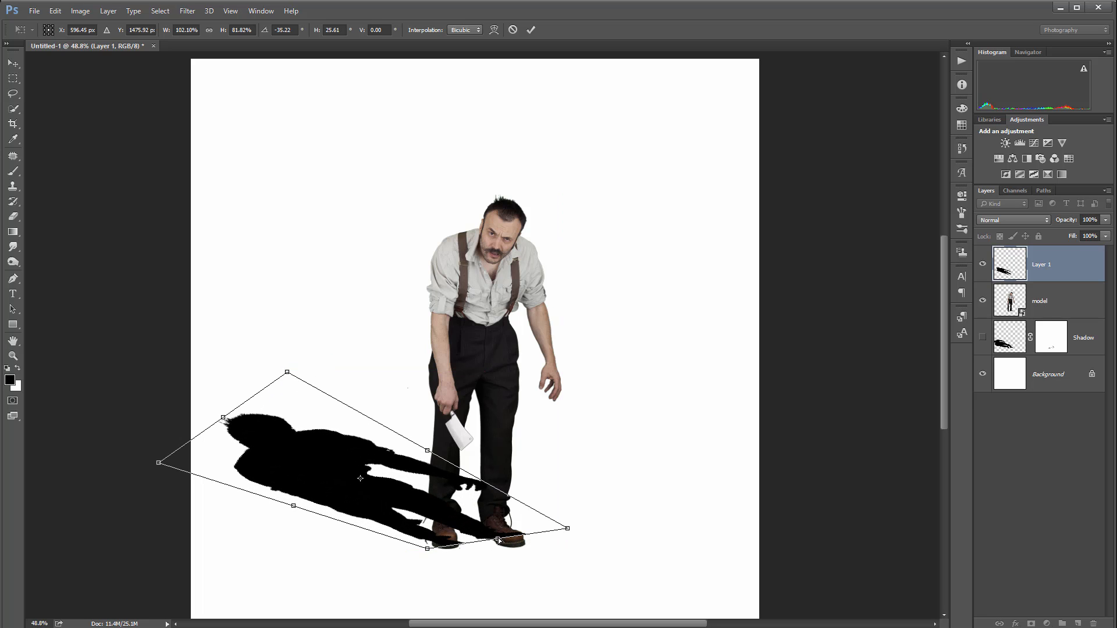
pyautogui.moveTo(499, 541); pyautogui.dragTo(504, 544)
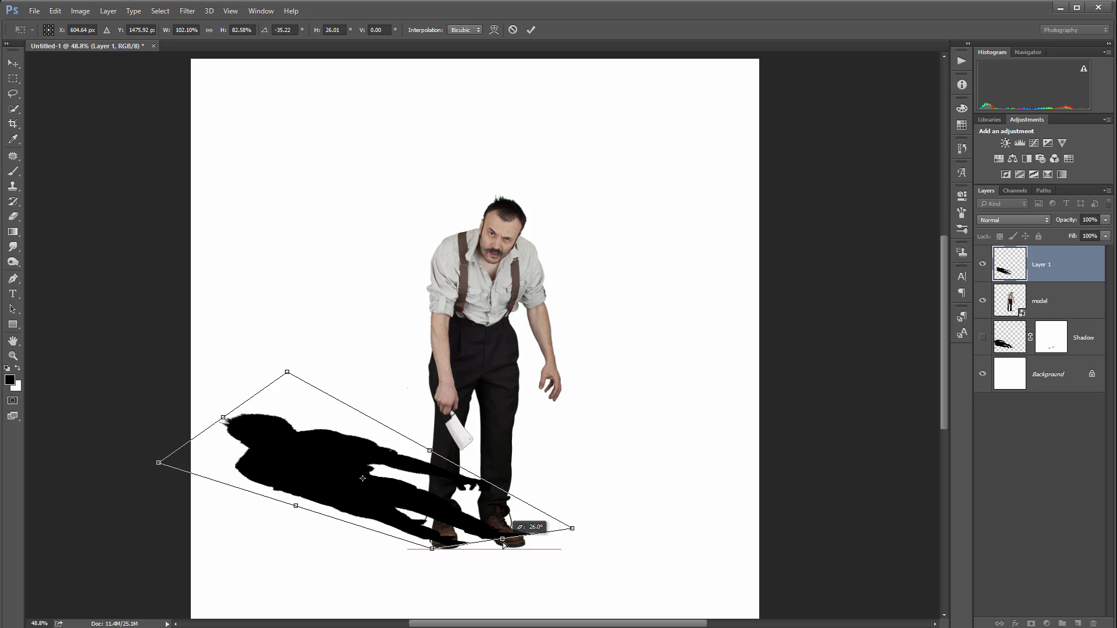
pyautogui.press('m')
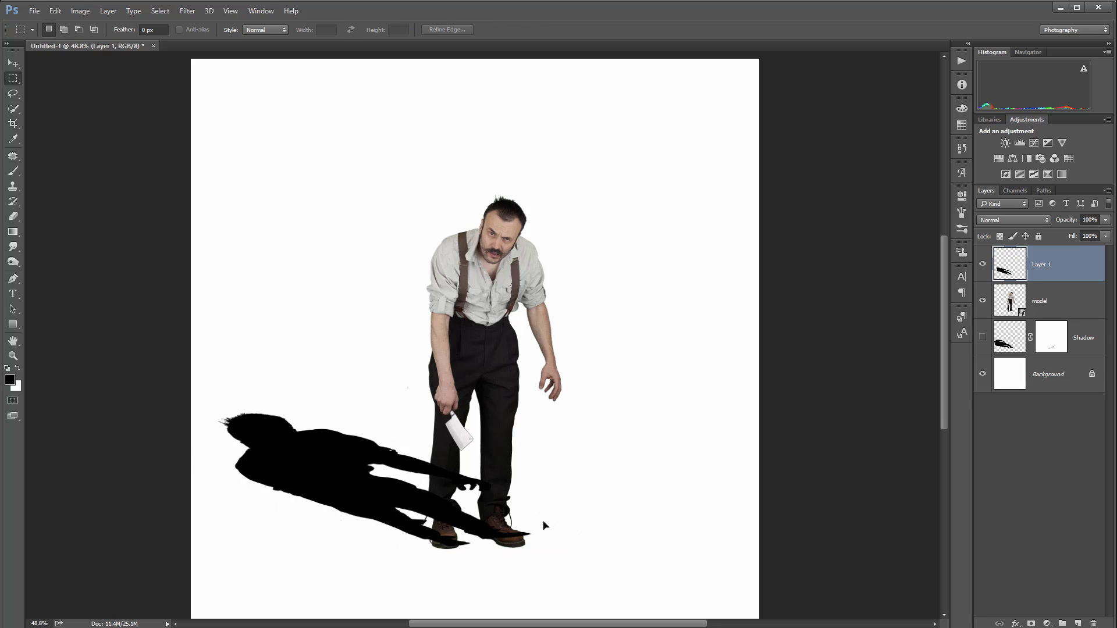
# Move Layer 1 beneath the model layer and add a layer mask to it
pyautogui.moveTo(1066, 262); pyautogui.dragTo(1065, 318)
pyautogui.click(1032, 624)
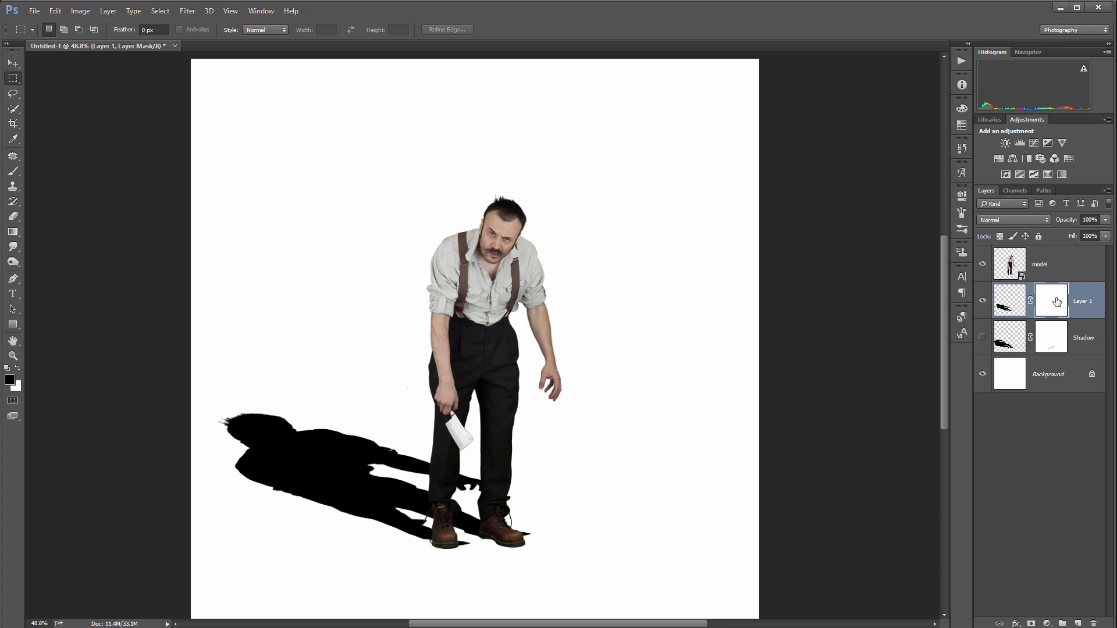
# Paint black on the Layer 1 mask with a 40 px brush at 40% opacity to hide shadow tips protruding past both boots
pyautogui.click(17, 172)
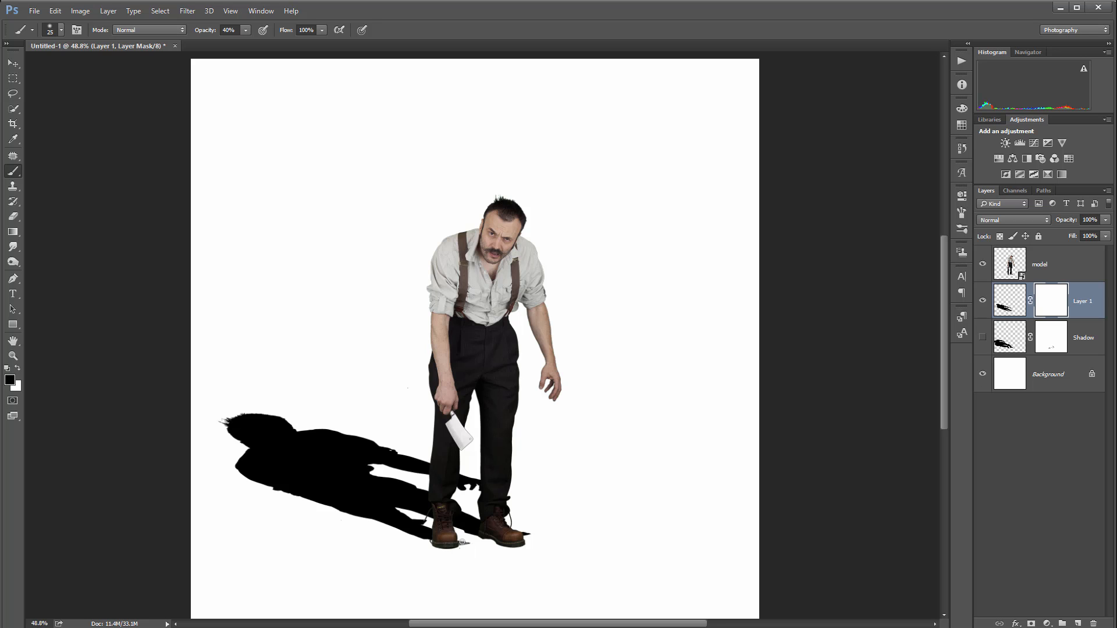
pyautogui.scroll(6, 487, 543)
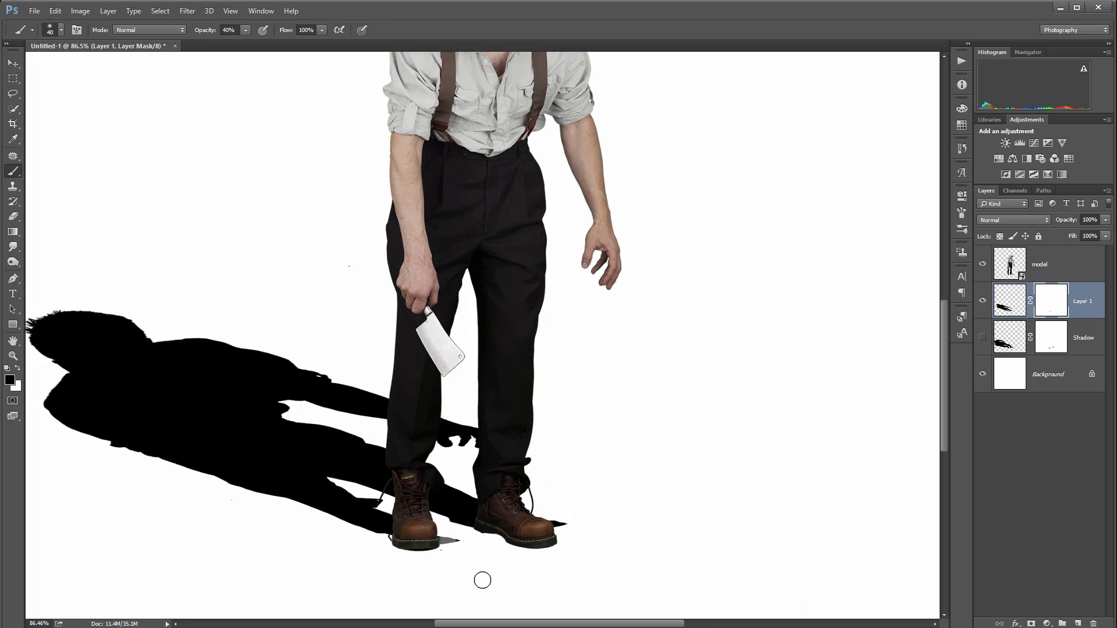
pyautogui.moveTo(431, 532)
pyautogui.mouseDown()
pyautogui.moveTo(485, 531)
pyautogui.moveTo(456, 524)
pyautogui.moveTo(486, 516)
pyautogui.moveTo(443, 529)
pyautogui.mouseUp()
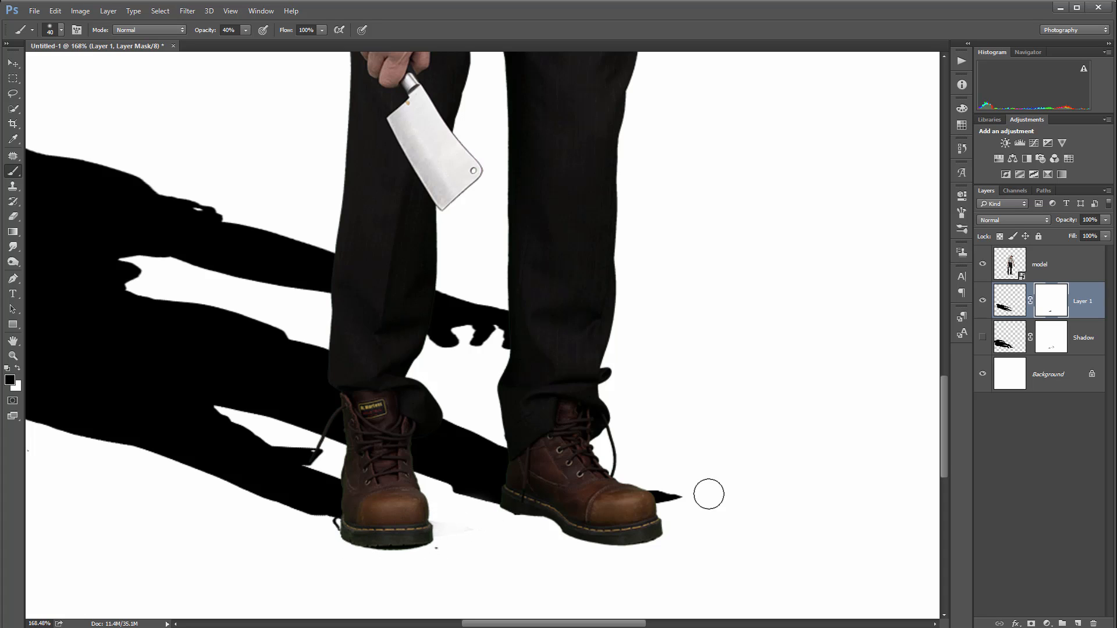
pyautogui.moveTo(695, 494)
pyautogui.mouseDown()
pyautogui.moveTo(632, 512)
pyautogui.moveTo(656, 486)
pyautogui.moveTo(647, 508)
pyautogui.moveTo(663, 492)
pyautogui.moveTo(633, 505)
pyautogui.mouseUp()
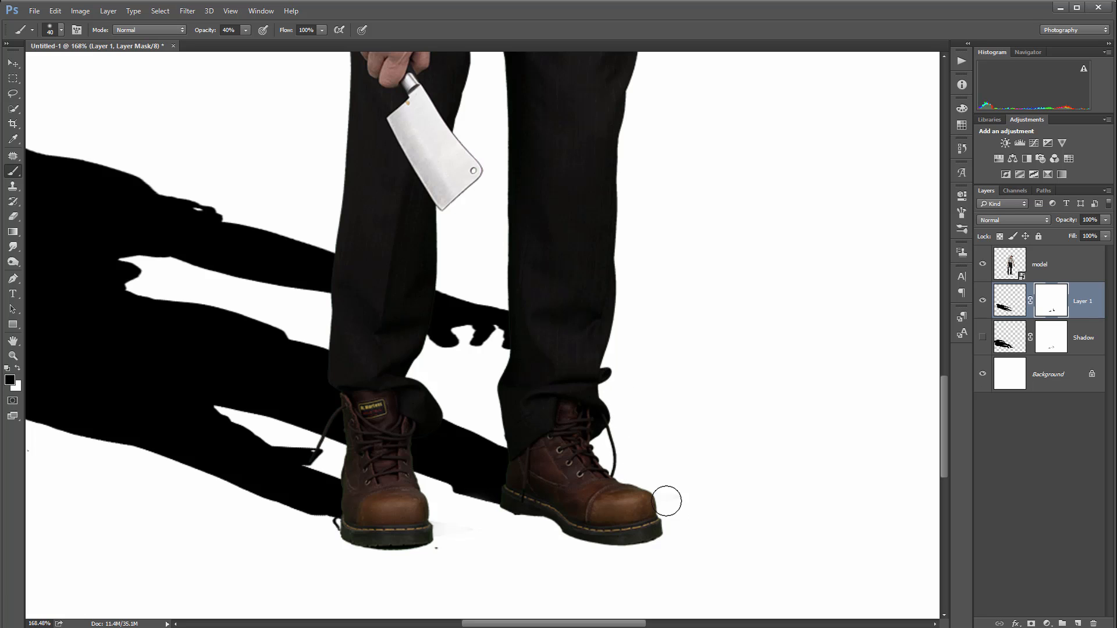
# Lower the opacity of Layer 1 to 31%
pyautogui.scroll(-5, 512, 466)
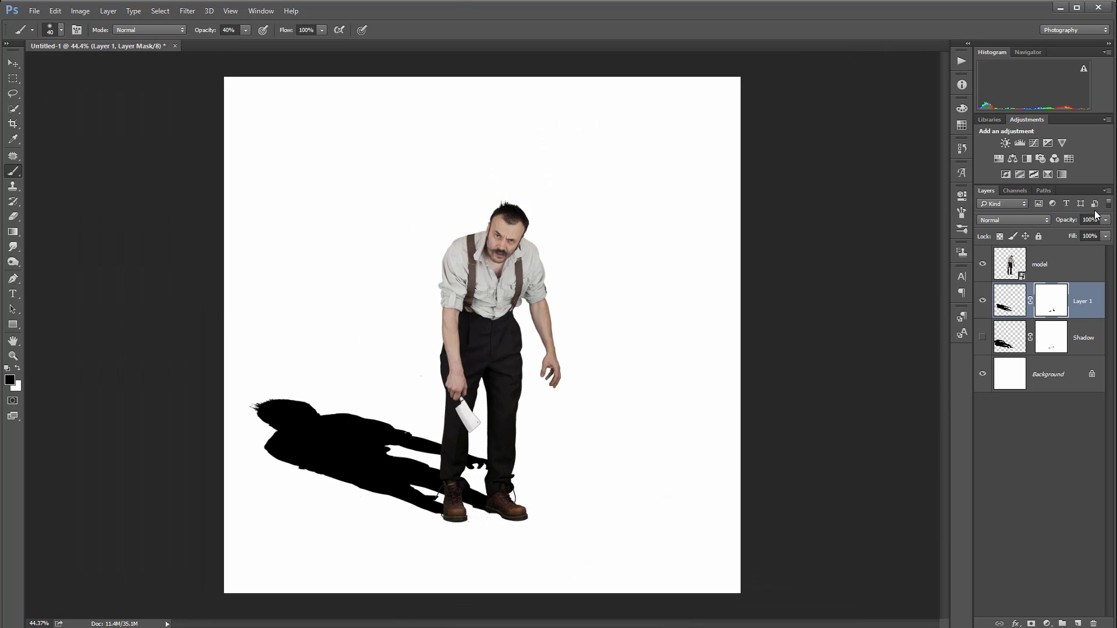
pyautogui.click(1105, 220)
pyautogui.moveTo(1107, 232); pyautogui.dragTo(1067, 232)
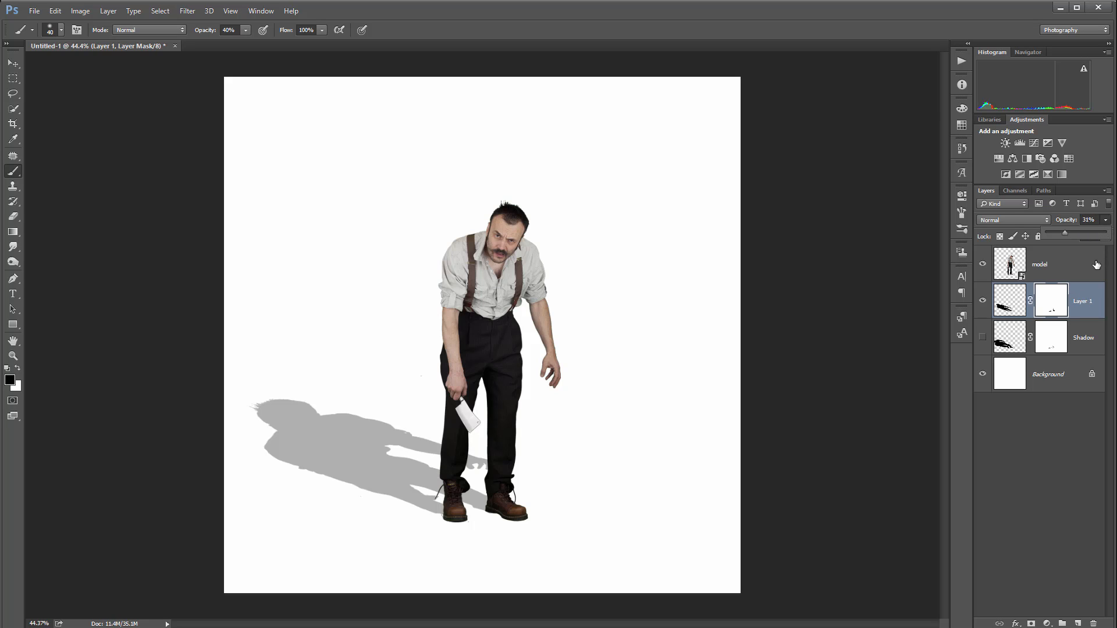
# Compare the distorted shadow with the puppet-warped one by toggling the visibility of Layer 1 and the Shadow layer
pyautogui.click(1041, 265)
pyautogui.click(982, 301)
pyautogui.click(983, 337)
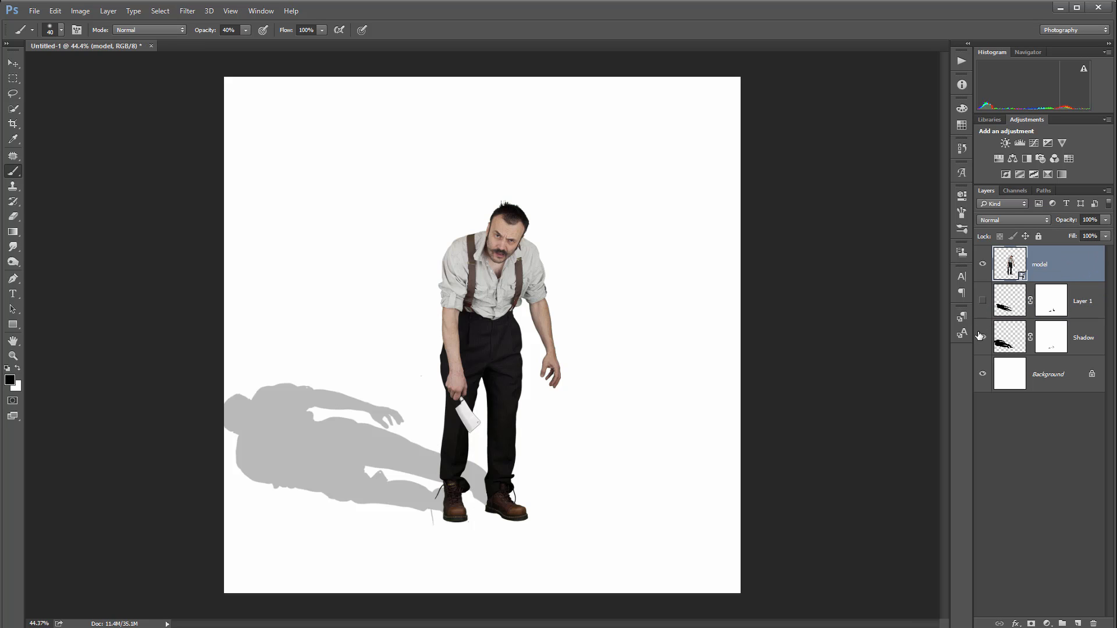
pyautogui.click(983, 302)
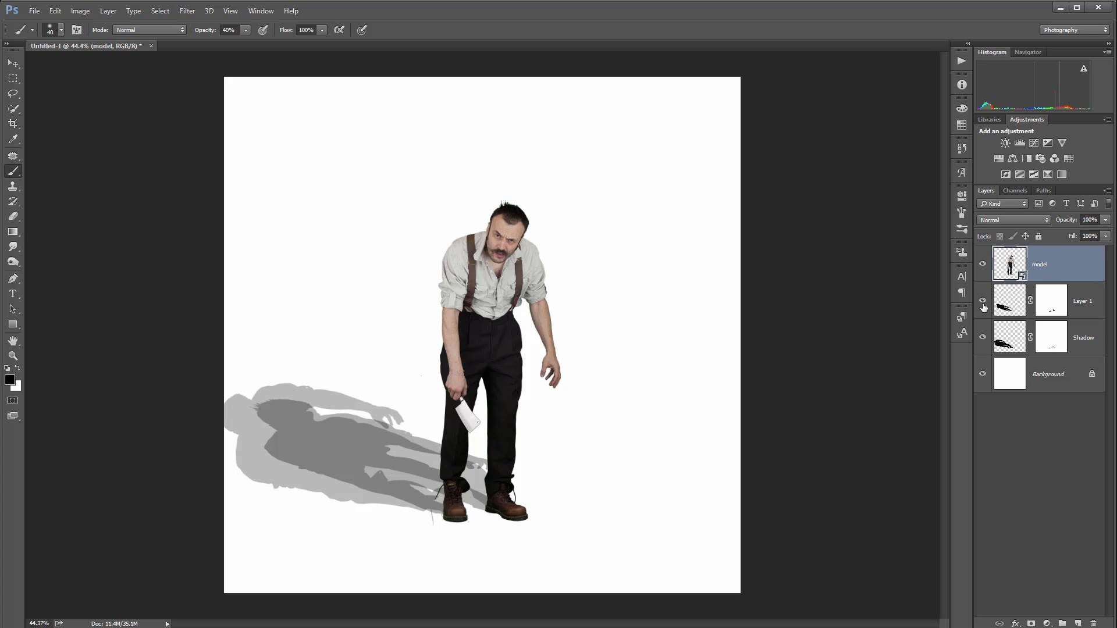
pyautogui.click(983, 338)
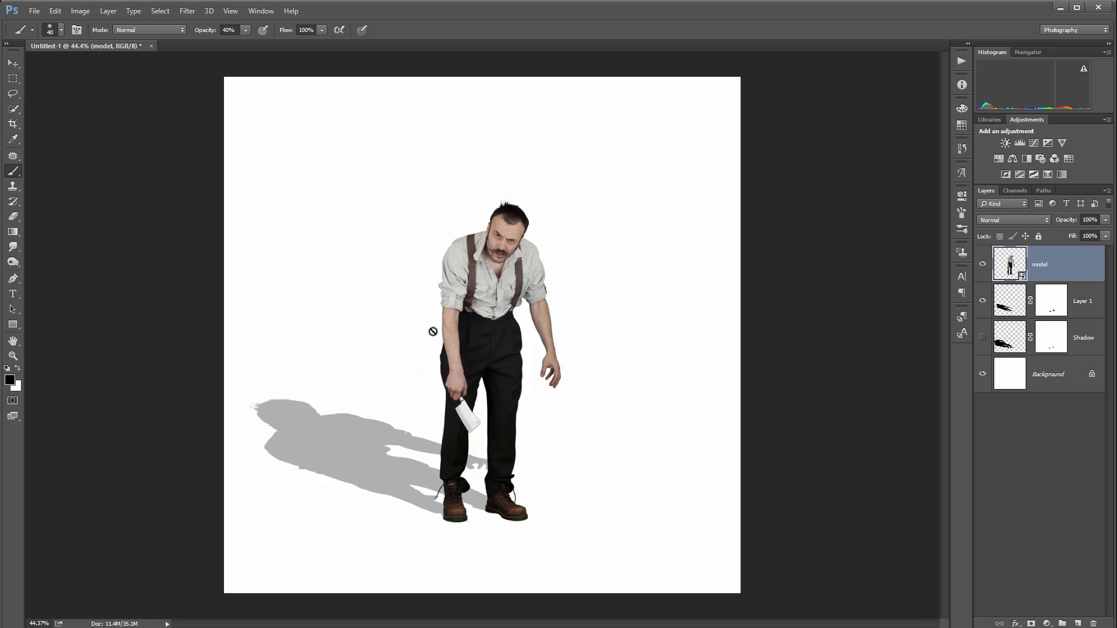
# Show the Shadow layer again and make its silhouette the active target
pyautogui.click(982, 338)
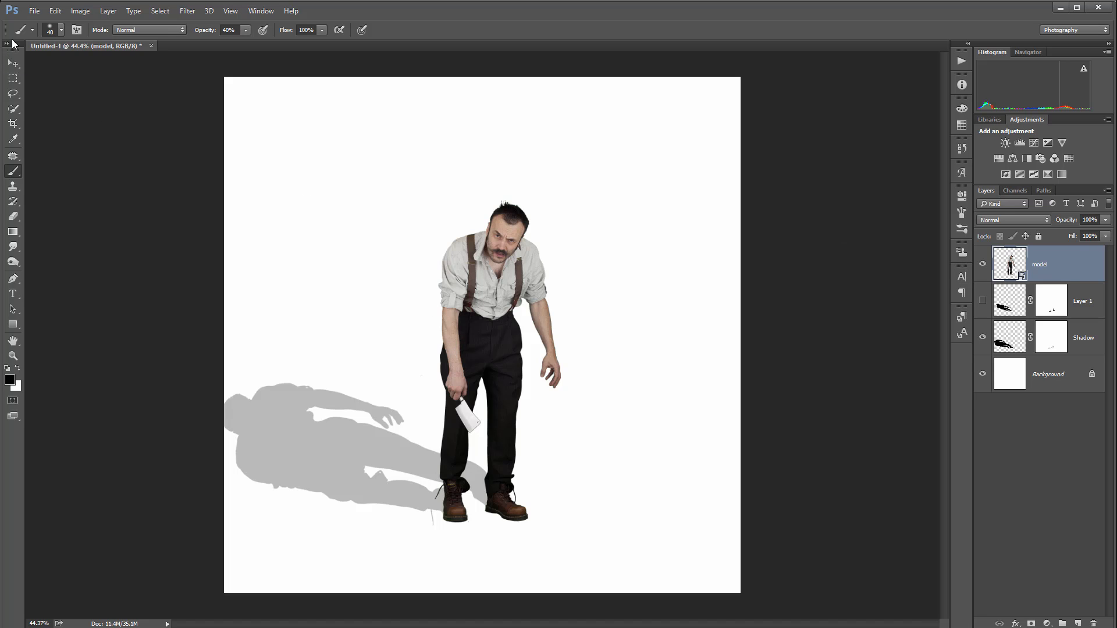
pyautogui.click(54, 11)
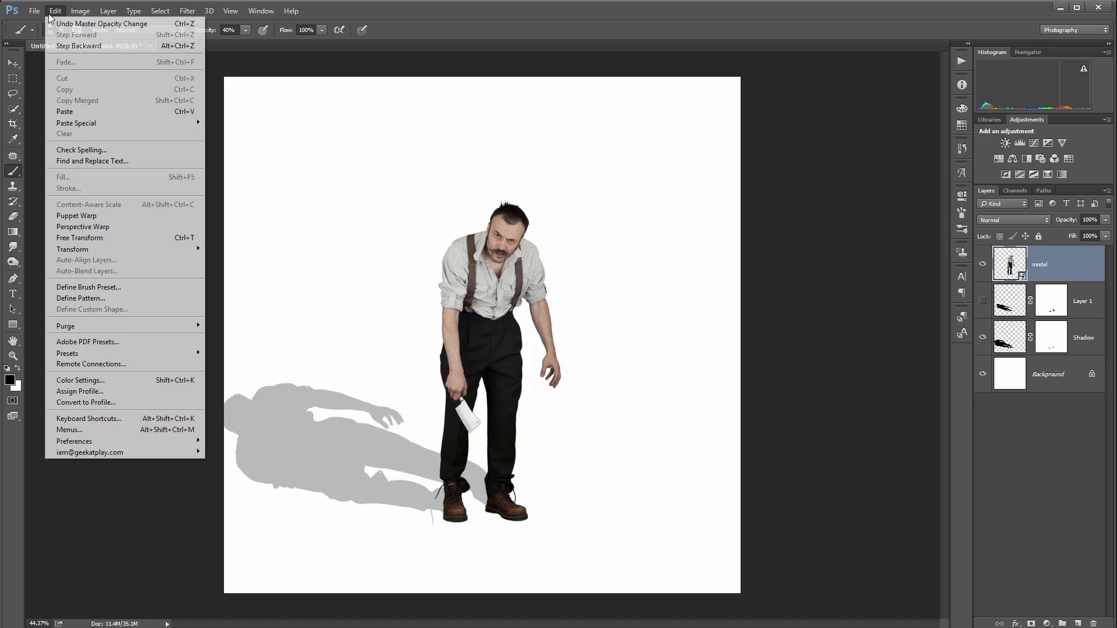
pyautogui.moveTo(167, 250)
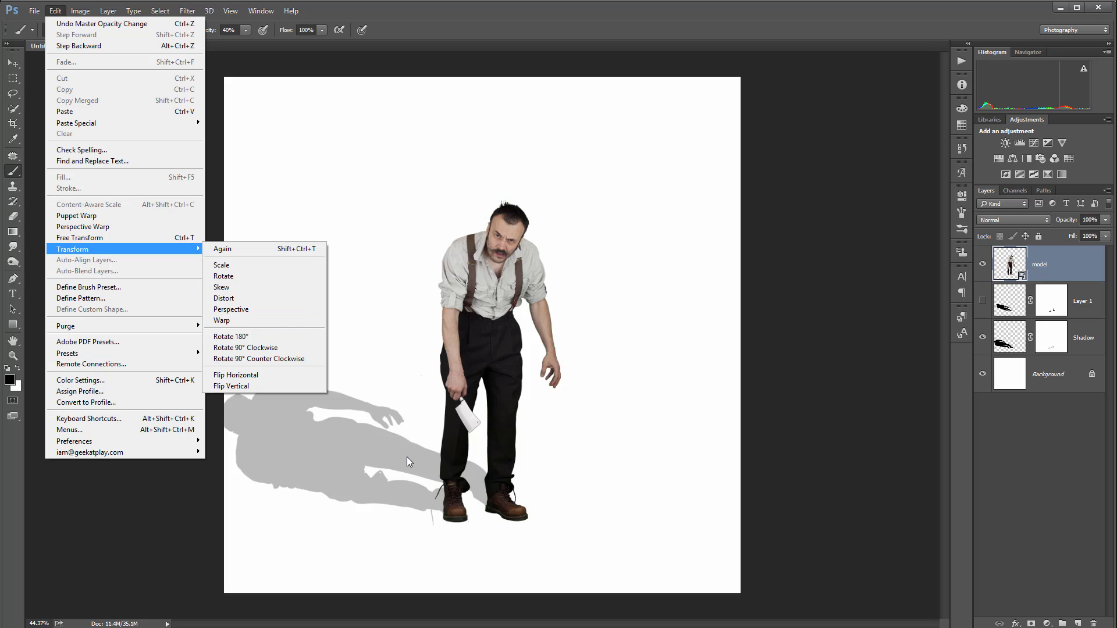
pyautogui.click(1010, 342)
pyautogui.click(1011, 342)
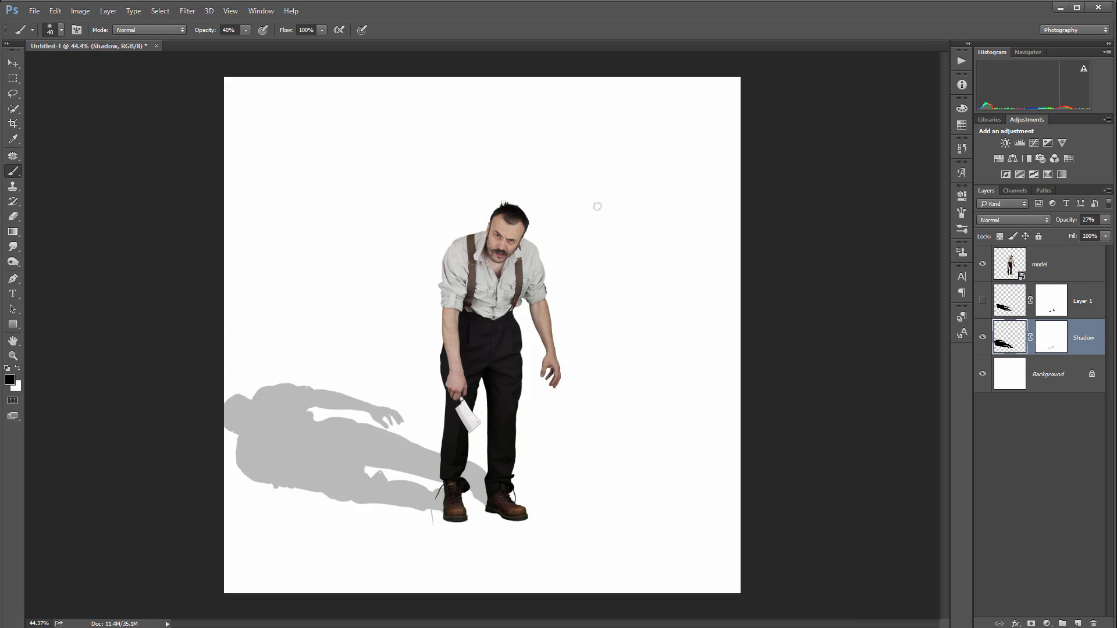
# Warp the Shadow layer, nudging mesh points along its edges and interior to reshape the silhouette slightly, and apply the transform
pyautogui.click(55, 11)
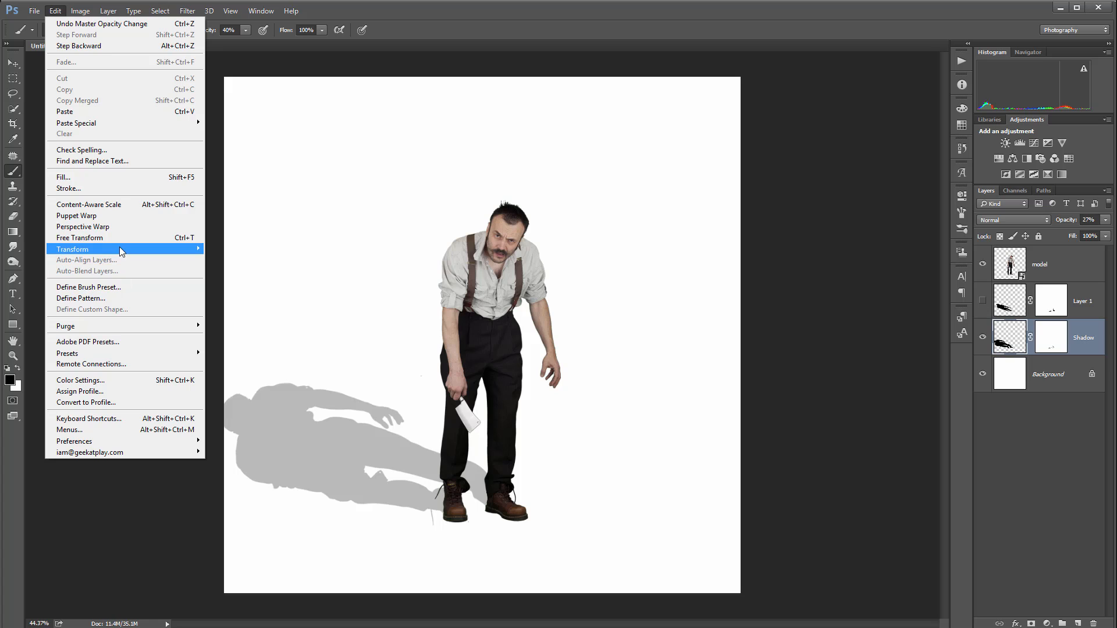
pyautogui.moveTo(119, 249)
pyautogui.click(262, 320)
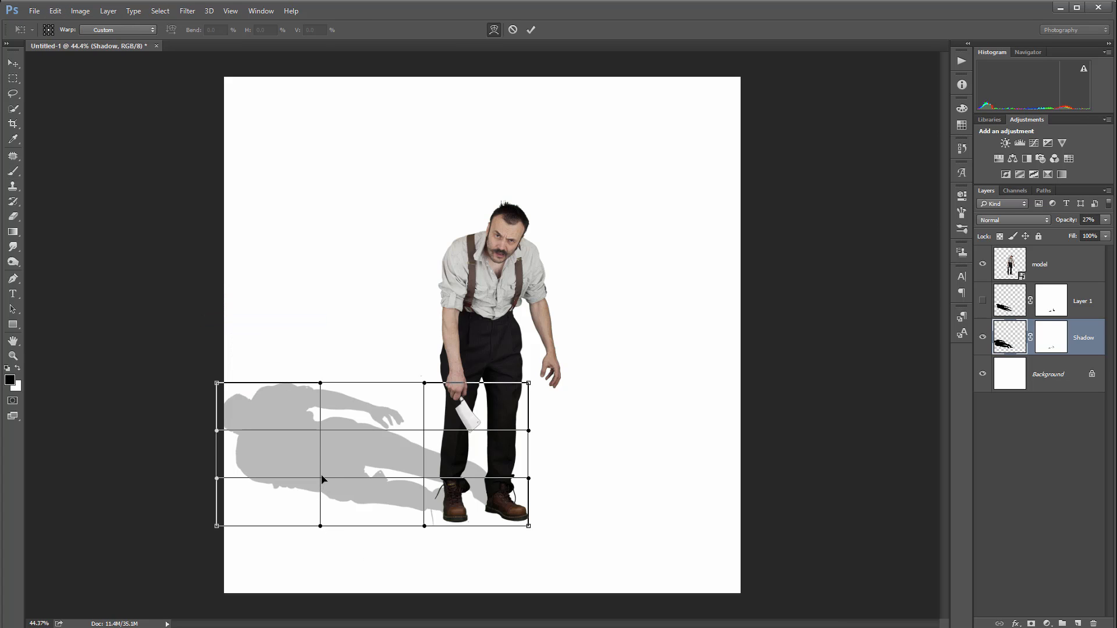
pyautogui.moveTo(321, 476); pyautogui.dragTo(320, 470)
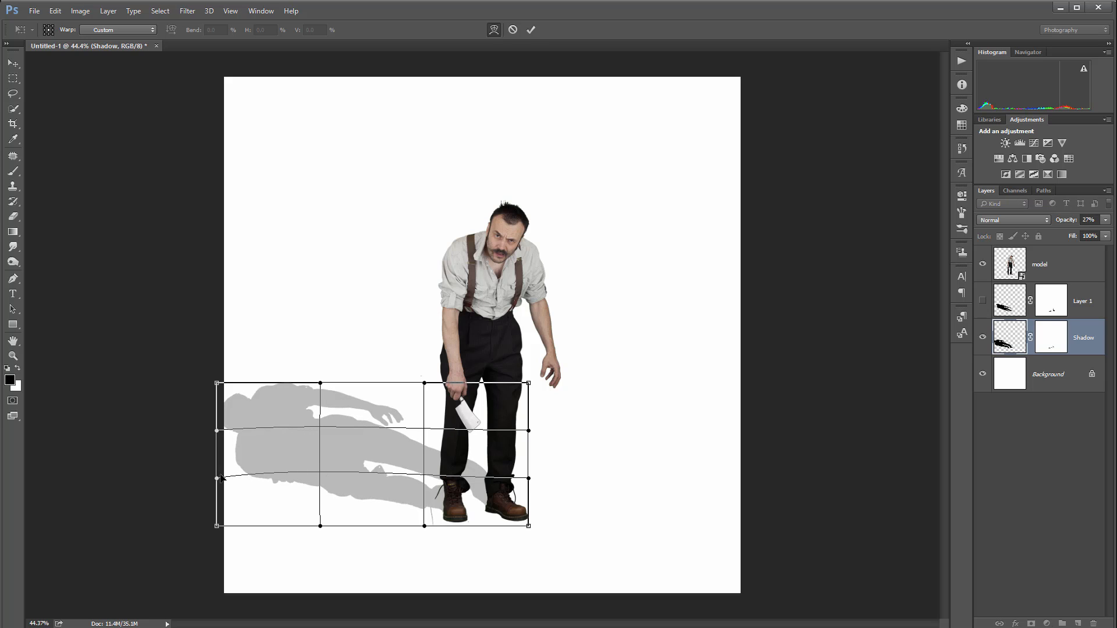
pyautogui.moveTo(218, 479); pyautogui.dragTo(223, 454)
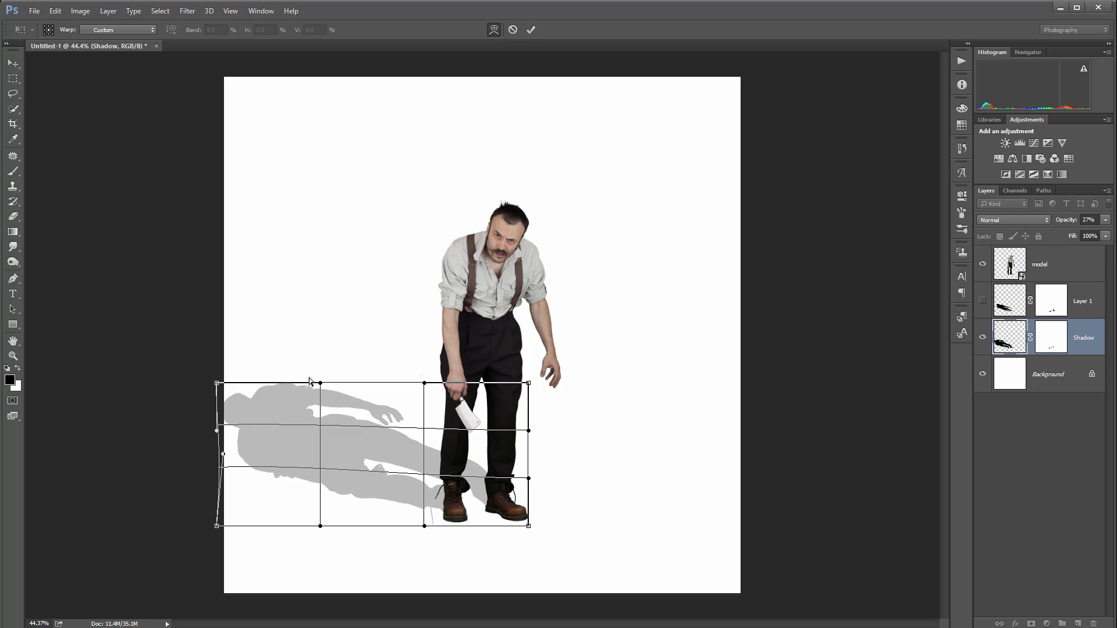
pyautogui.moveTo(321, 384); pyautogui.dragTo(318, 391)
pyautogui.moveTo(424, 383); pyautogui.dragTo(421, 396)
pyautogui.moveTo(324, 436); pyautogui.dragTo(336, 436)
pyautogui.moveTo(423, 476); pyautogui.dragTo(430, 477)
pyautogui.moveTo(527, 477); pyautogui.dragTo(522, 479)
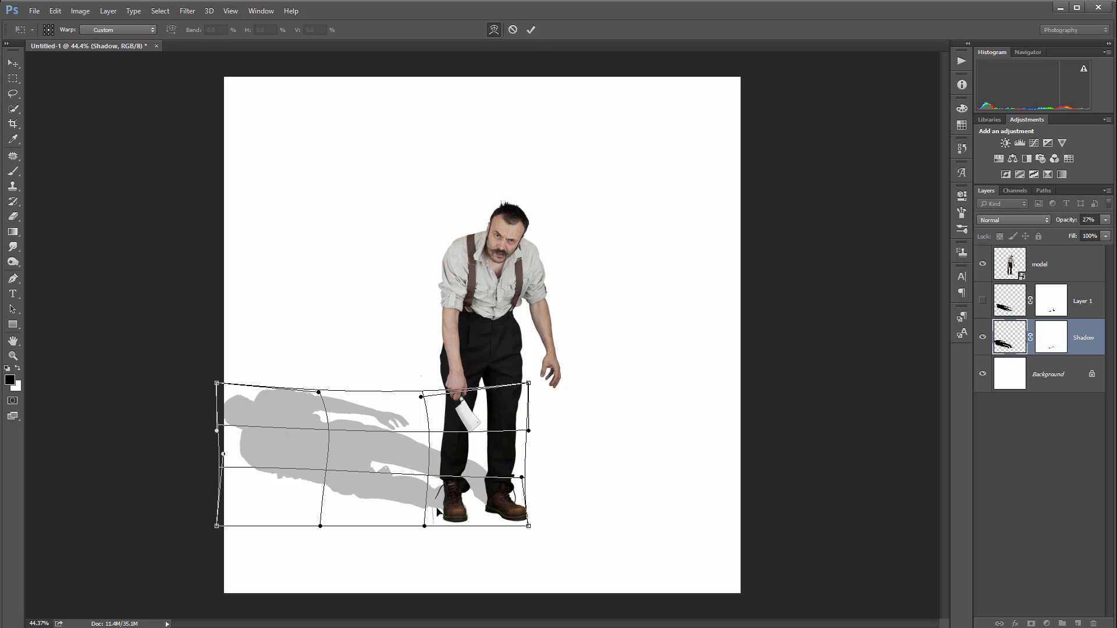
pyautogui.moveTo(426, 497); pyautogui.dragTo(420, 496)
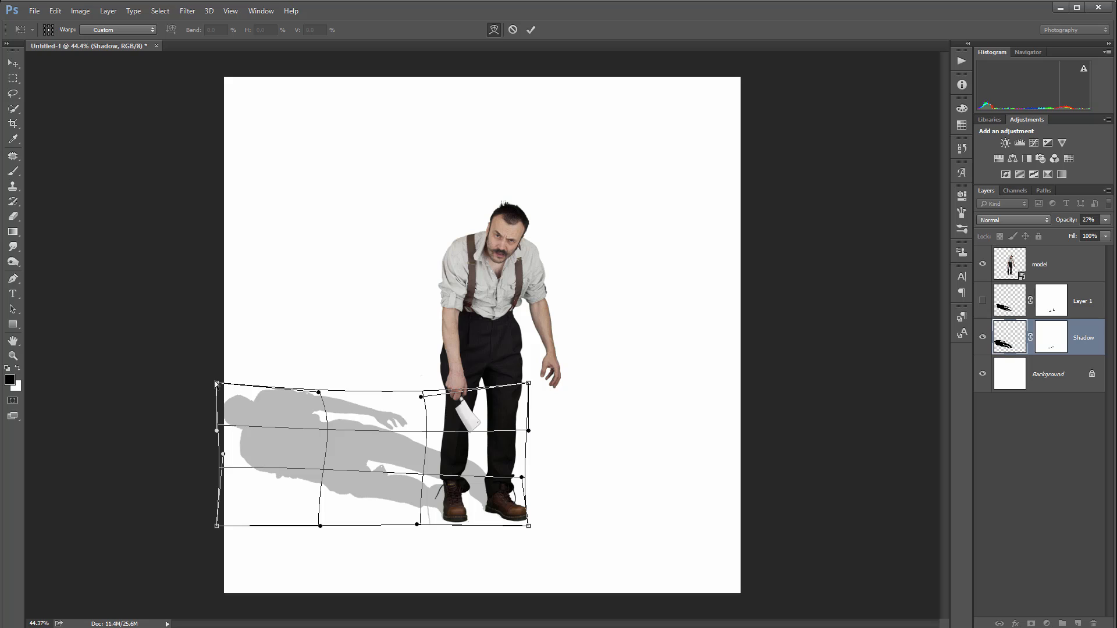
pyautogui.moveTo(217, 383); pyautogui.dragTo(219, 382)
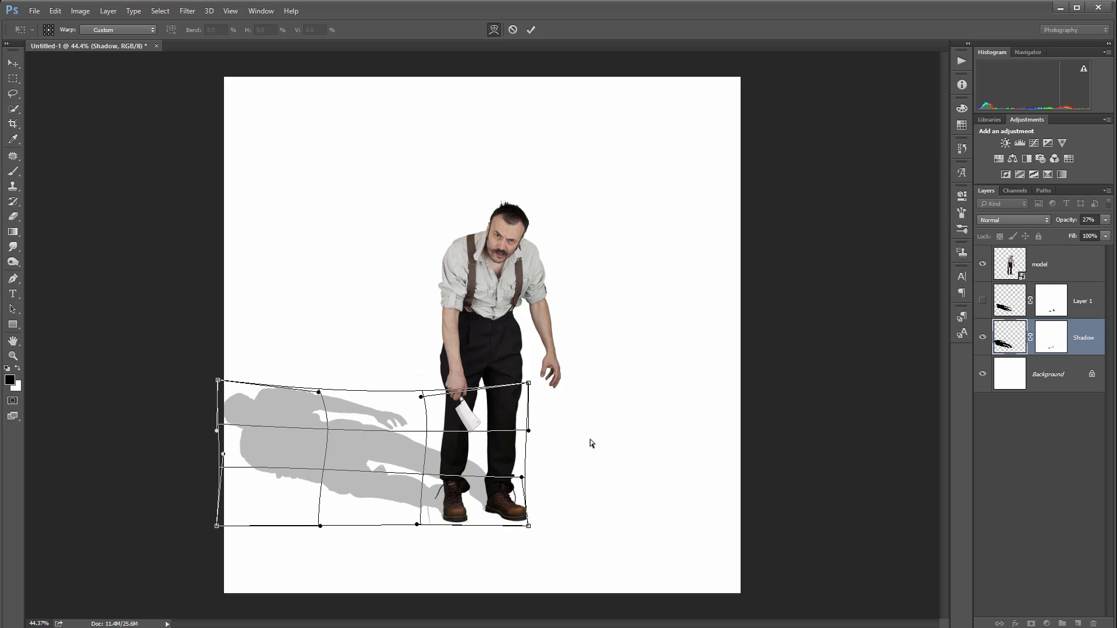
pyautogui.press('b')
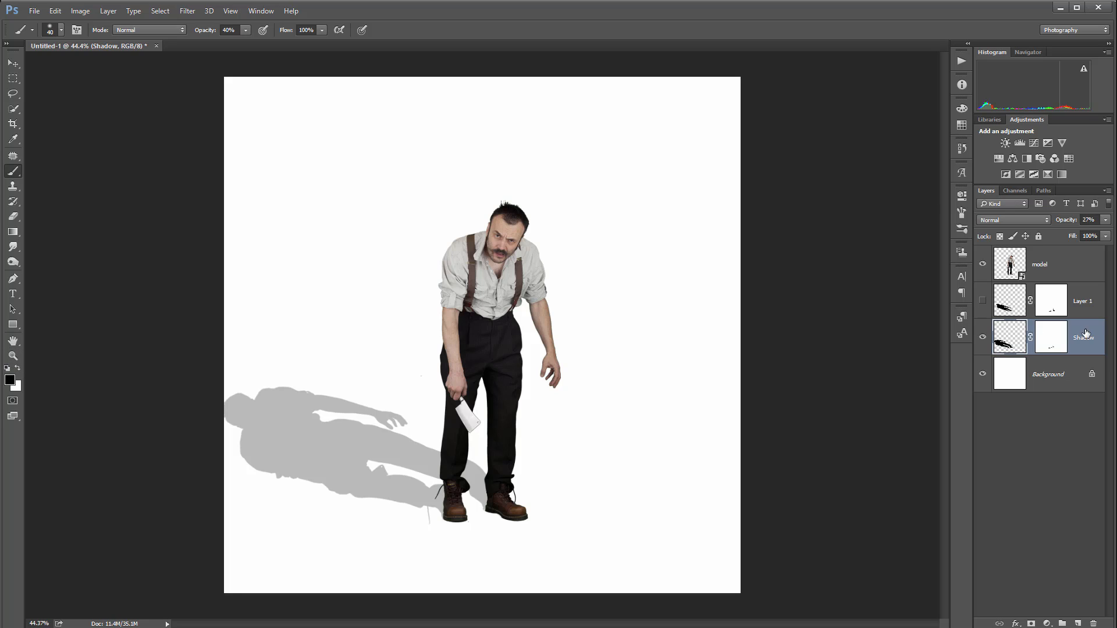
# Set the foreground colour to red (ff0000) and fill the Background layer with it
pyautogui.click(9, 379)
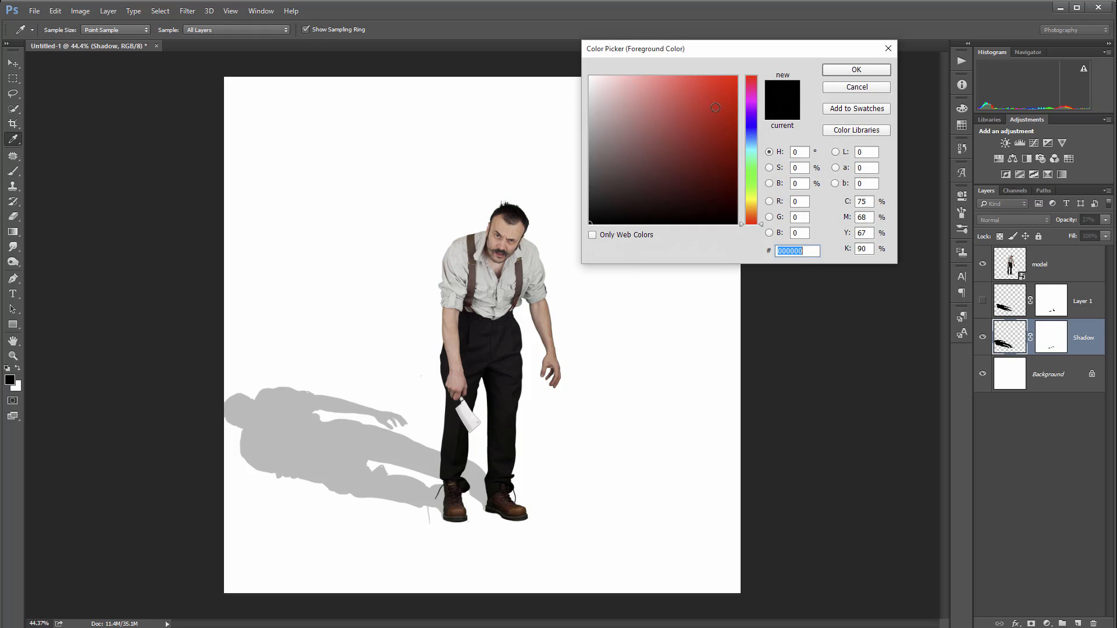
pyautogui.write('ff0000')
pyautogui.click(873, 68)
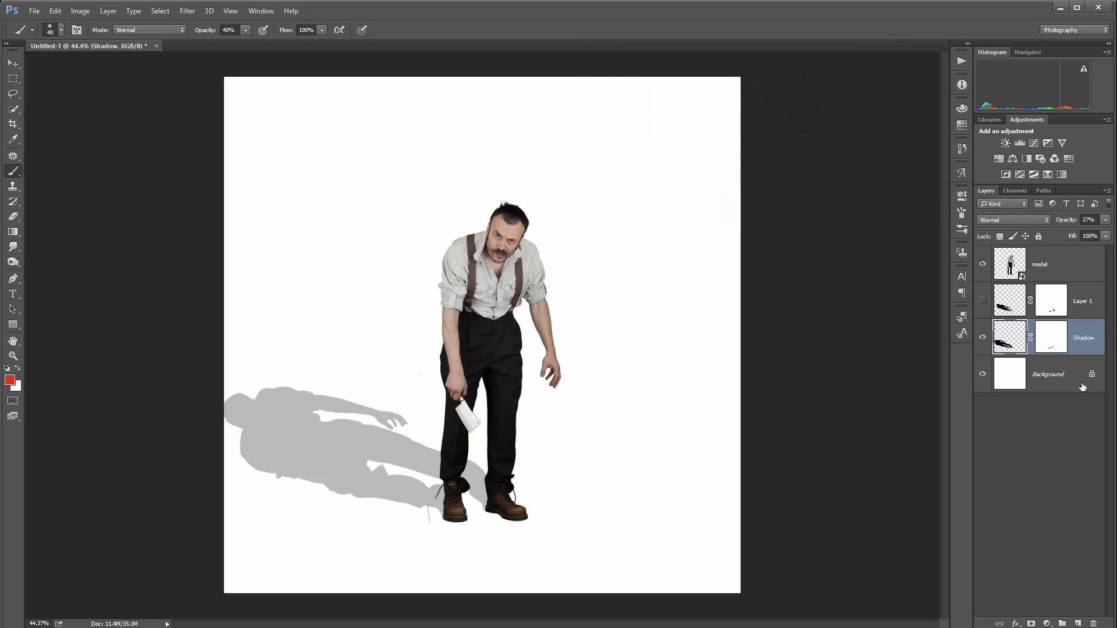
pyautogui.click(1071, 374)
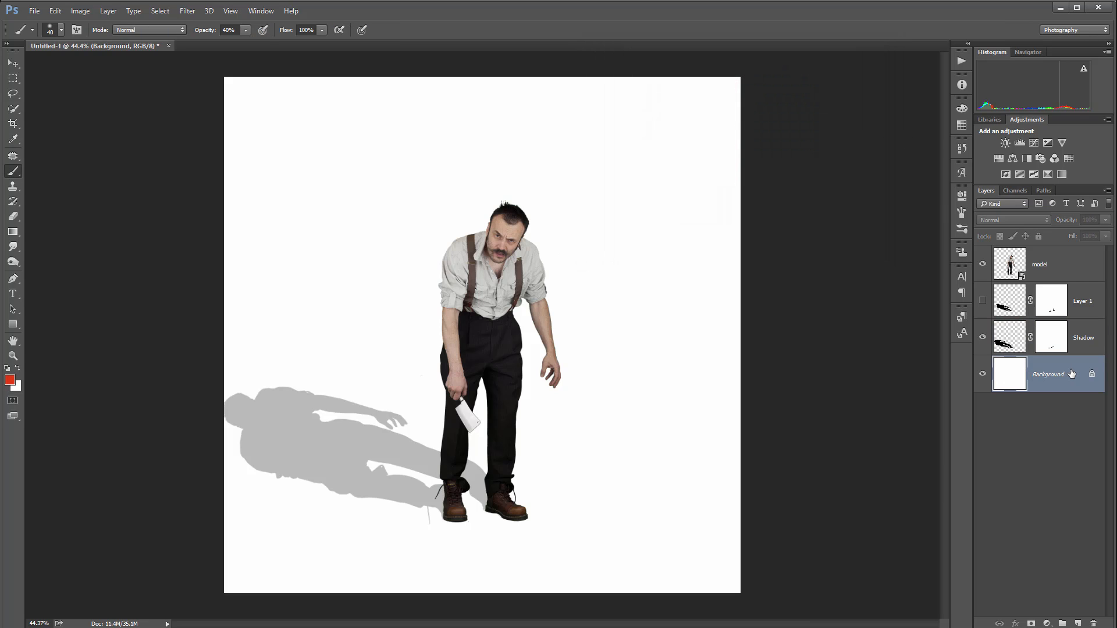
pyautogui.hotkey('alt', 'BackSpace')
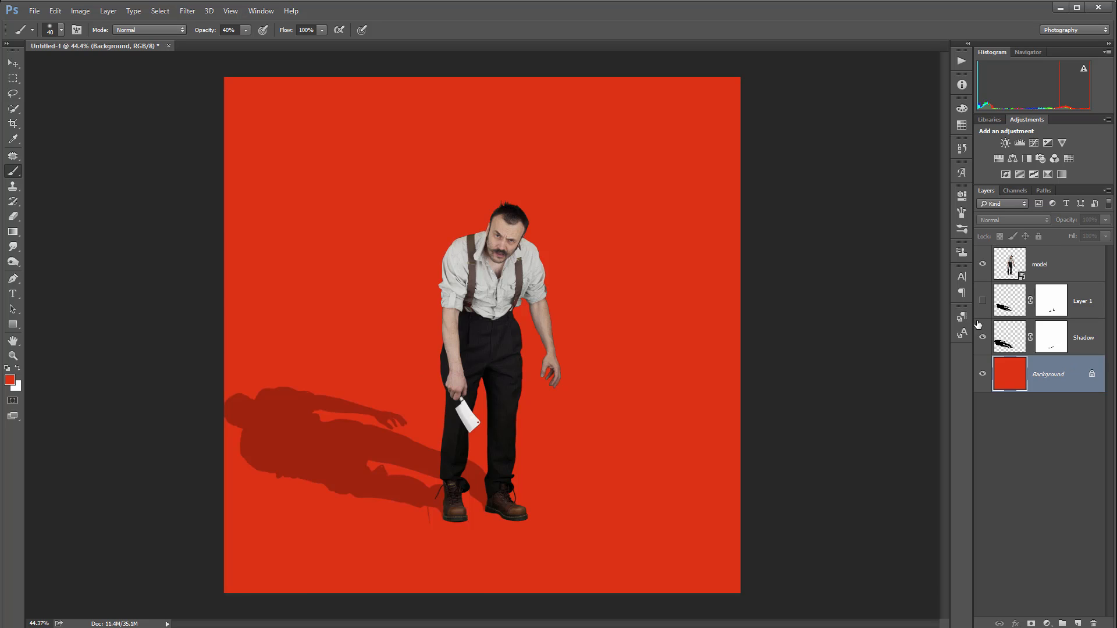
# Set the Shadow layer's blend mode to Multiply
pyautogui.click(1016, 351)
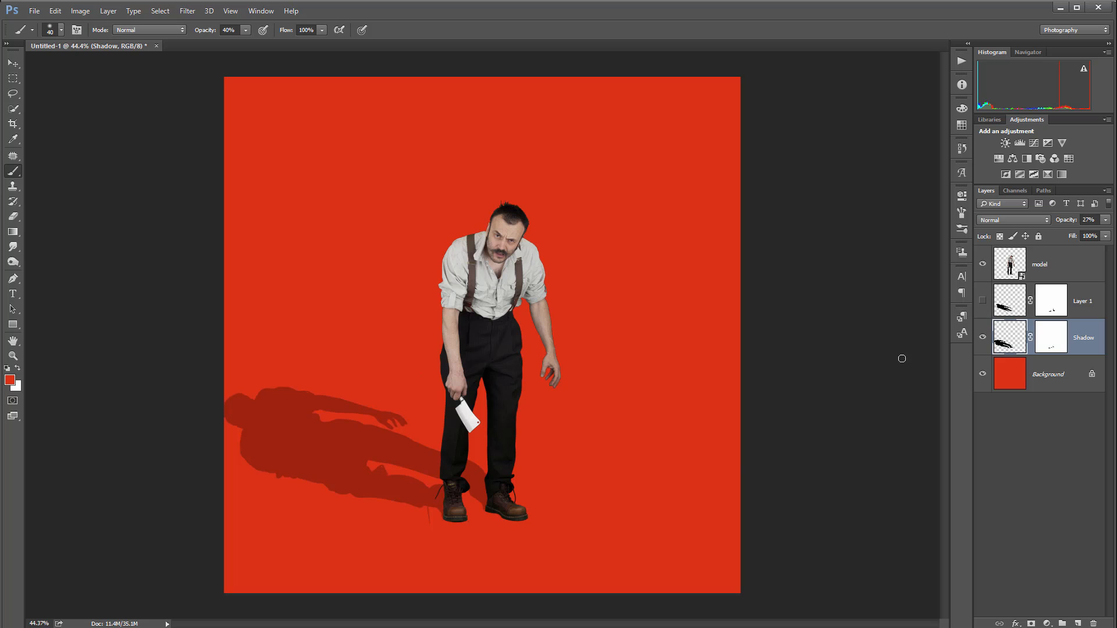
pyautogui.click(1015, 220)
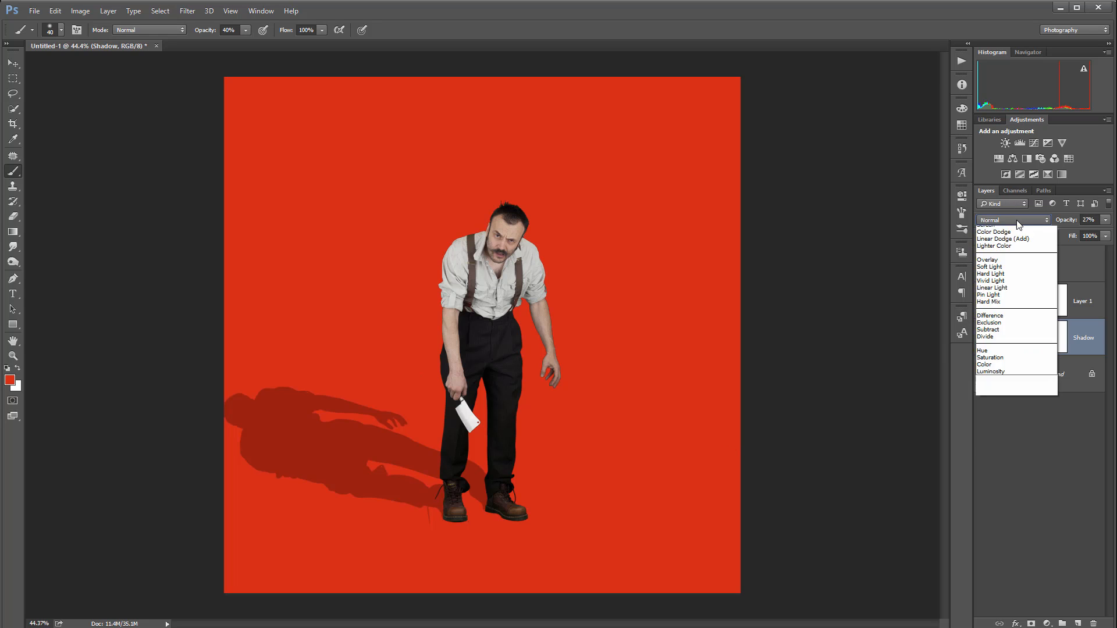
pyautogui.click(1014, 258)
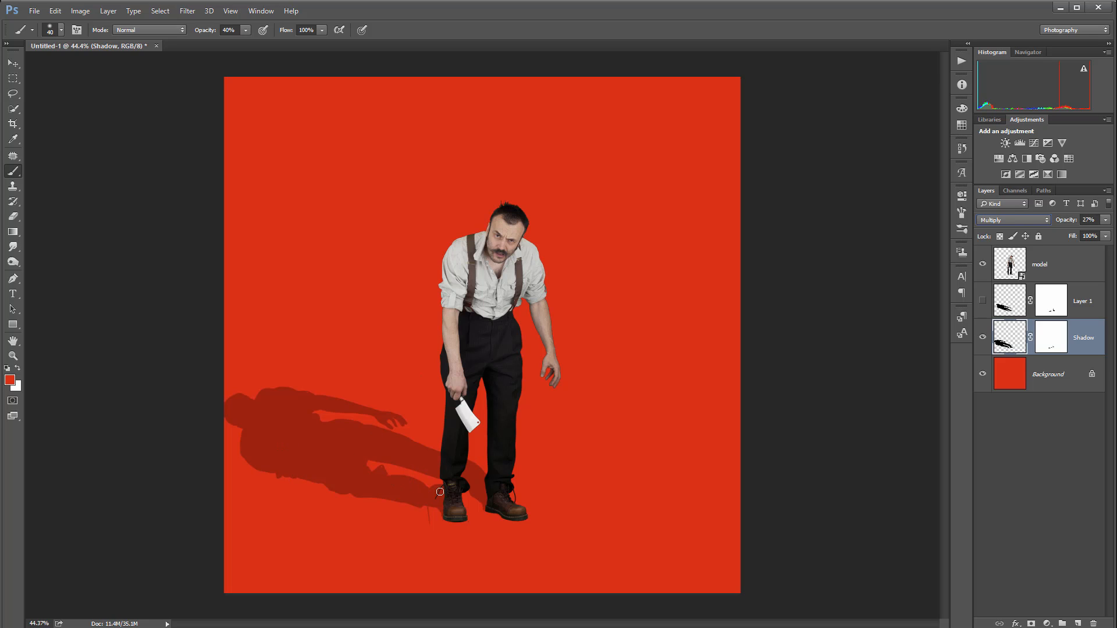
# Select the Background layer and reset the foreground and background colours to default black and white
pyautogui.click(1058, 376)
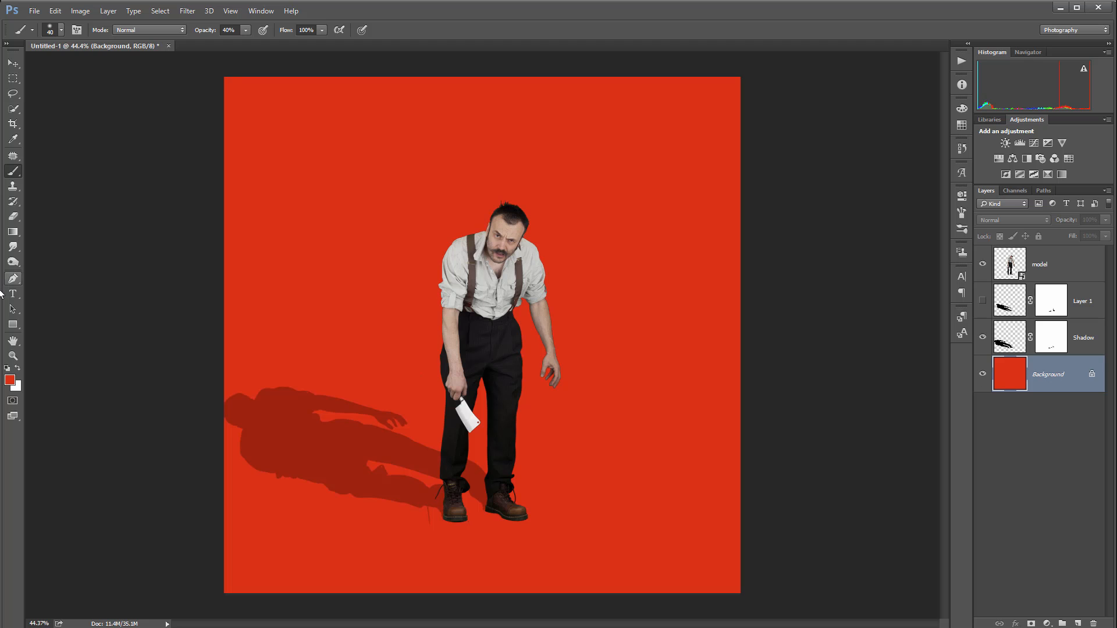
pyautogui.click(7, 369)
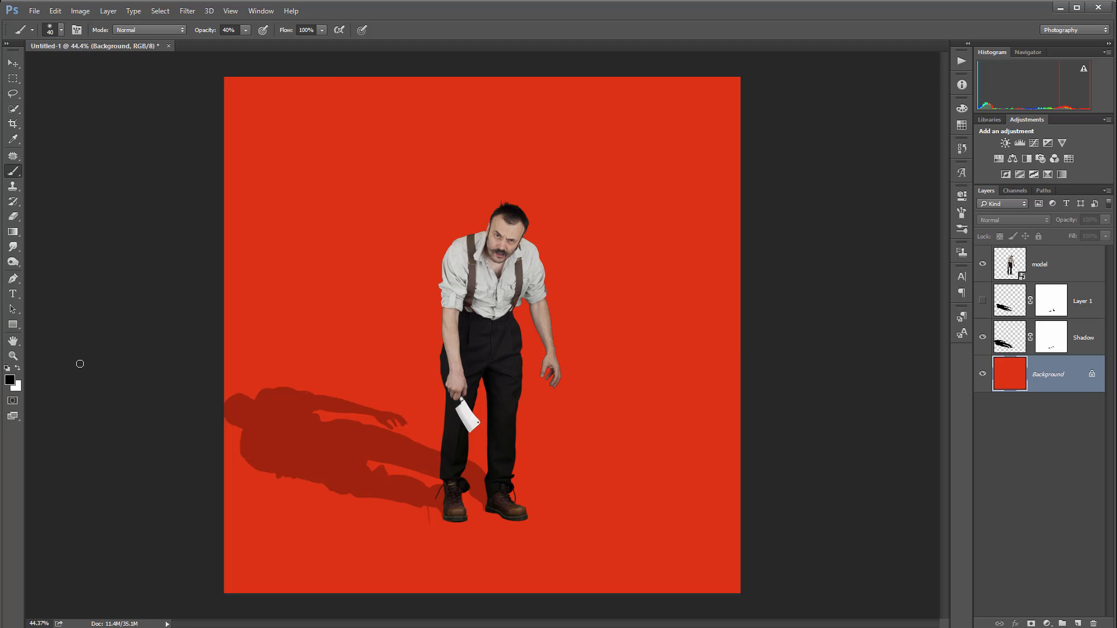